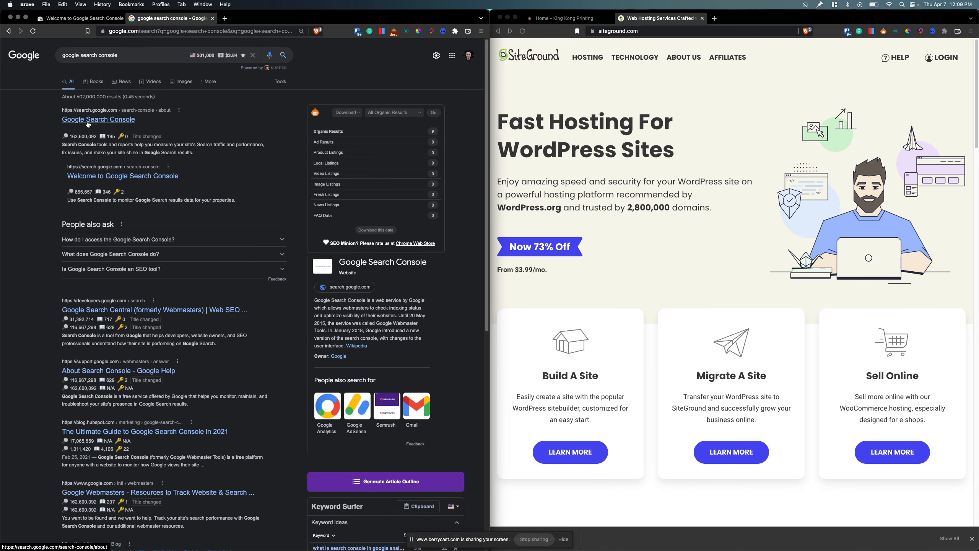
- Open Google Search Console from the search results and switch to the Leadkea Marketing account
click(89, 121)
click(88, 216)
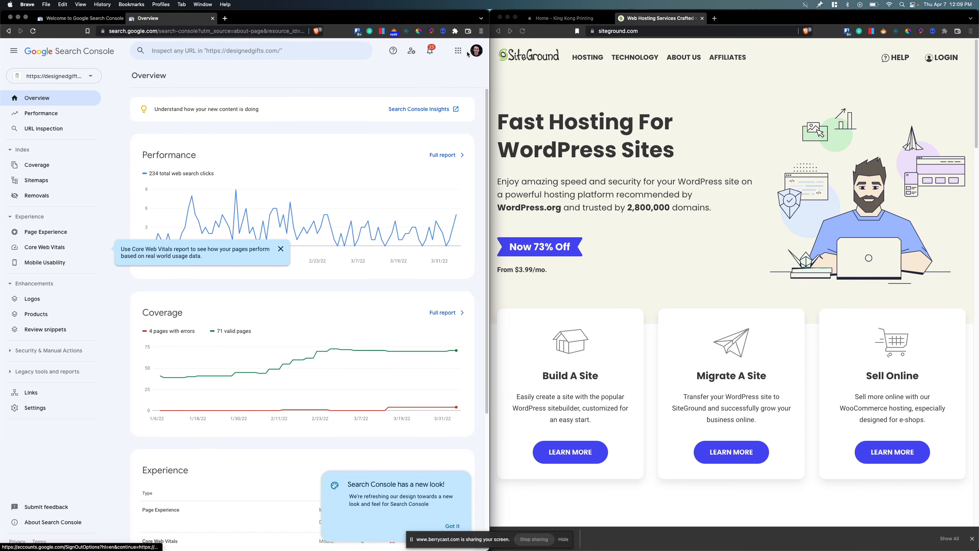
click(477, 50)
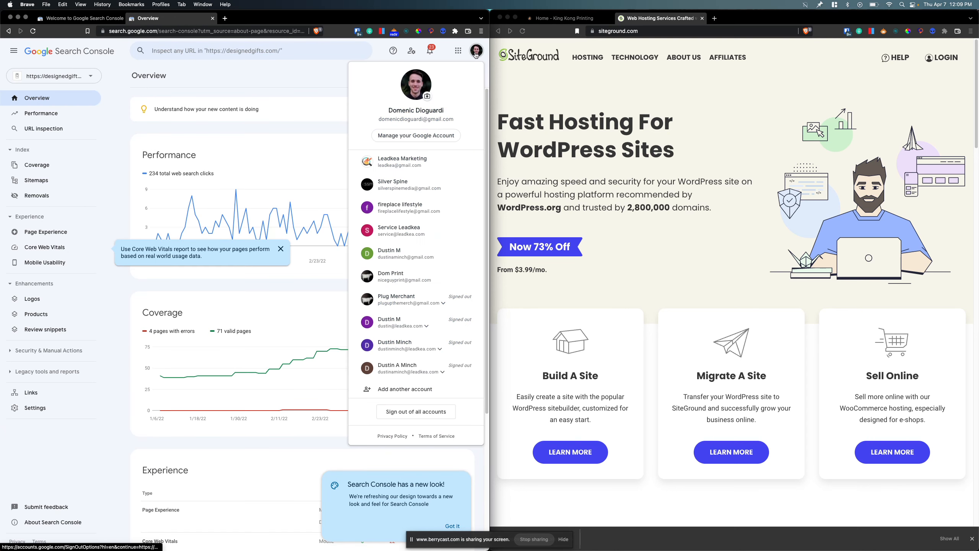
click(397, 170)
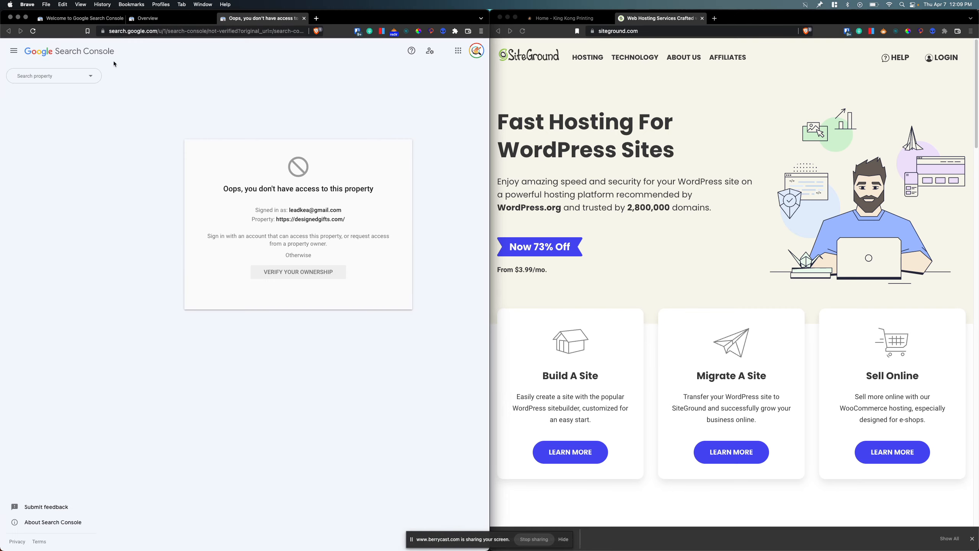
- Start adding a new property from the account's property list
click(34, 77)
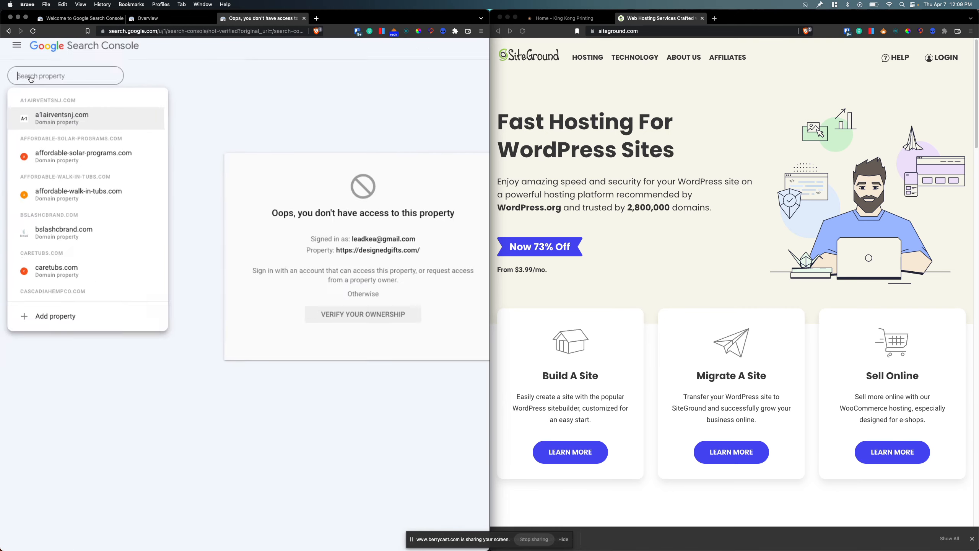
scroll(31, 79, down, 2)
scroll(22, 315, up, 5)
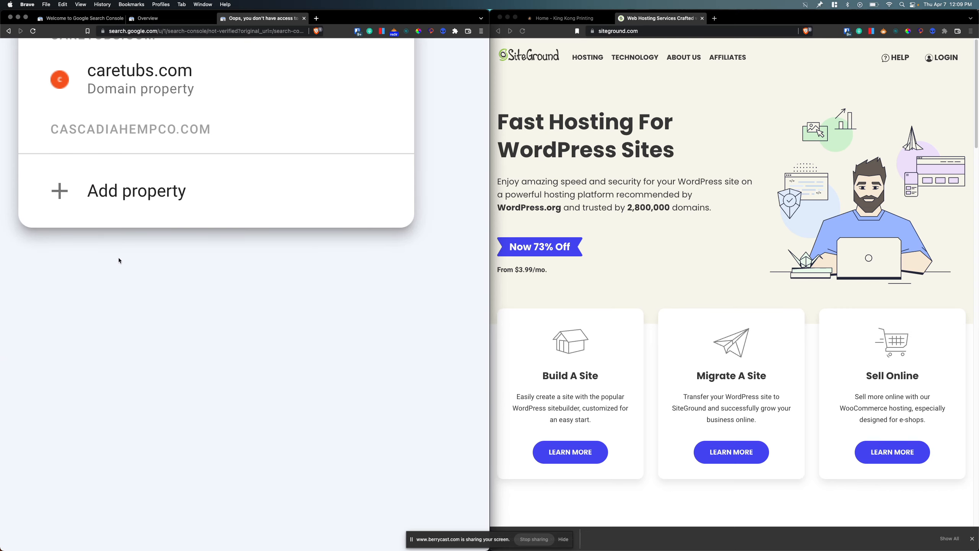
scroll(145, 249, down, 2)
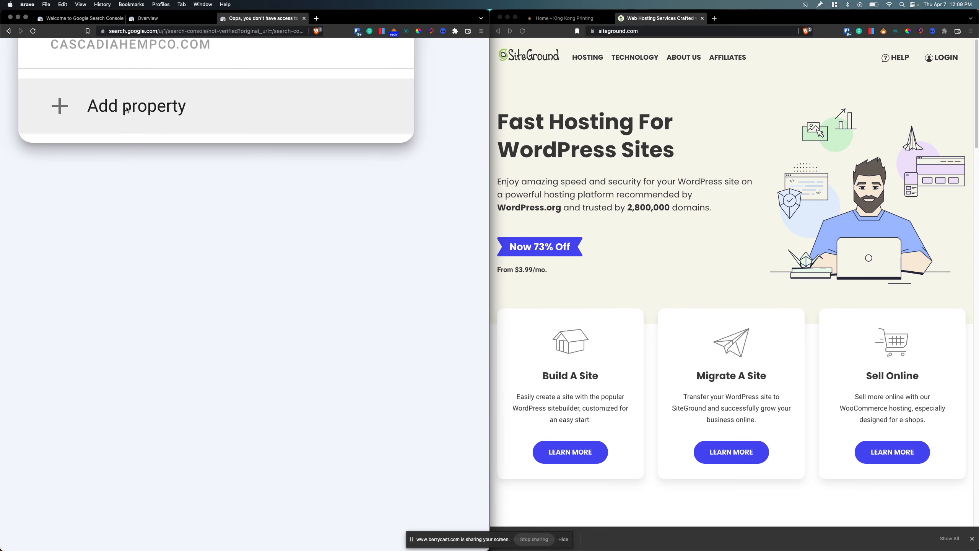
click(126, 109)
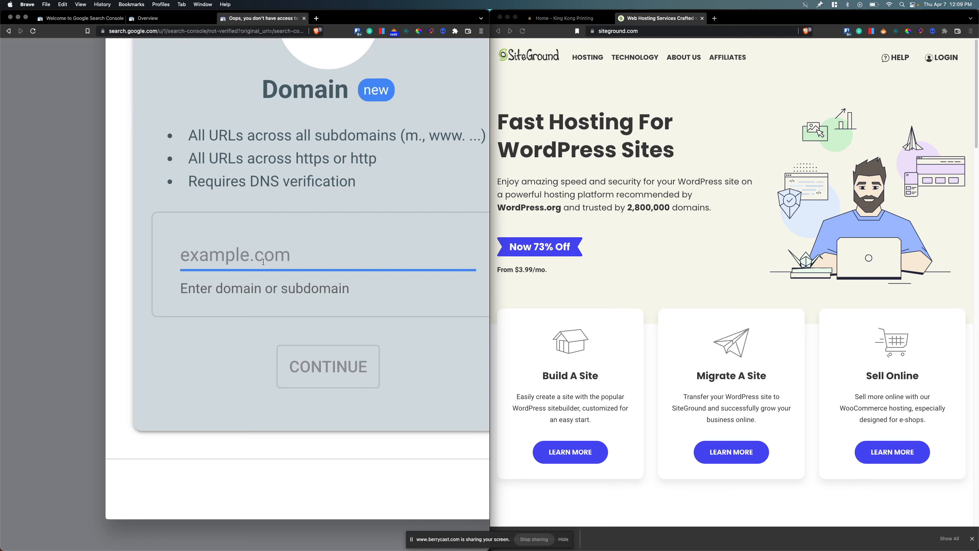
text(https://kingkongprintingfl.com/)
key(BackSpace)
click(245, 253)
key(shift+super+Left)
key(BackSpace)
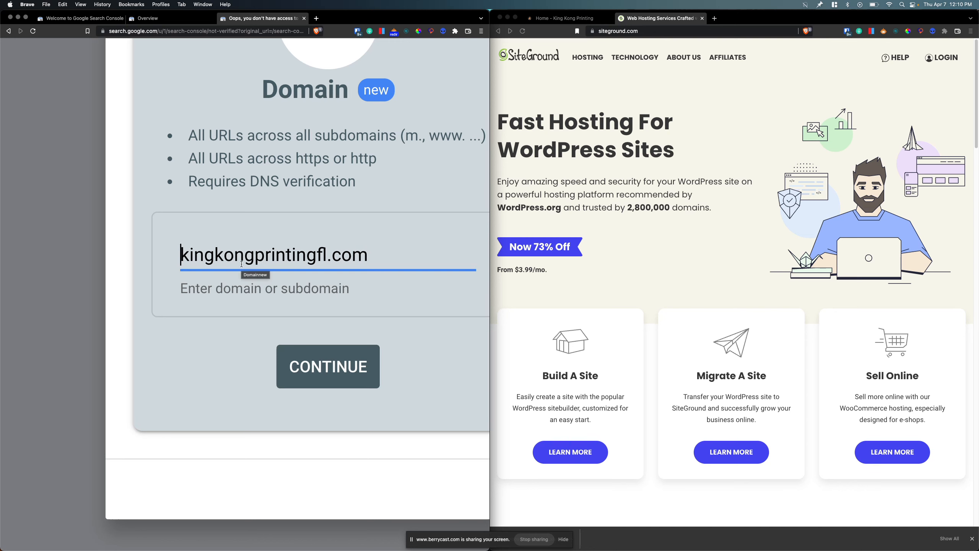
click(297, 255)
click(440, 252)
drag(381, 256, 224, 272)
click(304, 18)
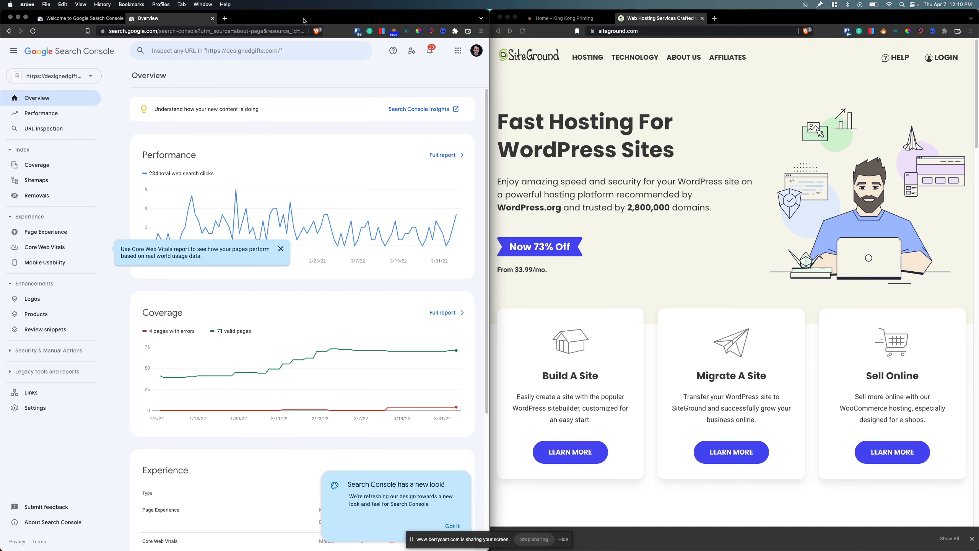
- In the open Search Console welcome page, return to the property type choice and submit kingkongprintingfl.com as a Domain property
click(85, 19)
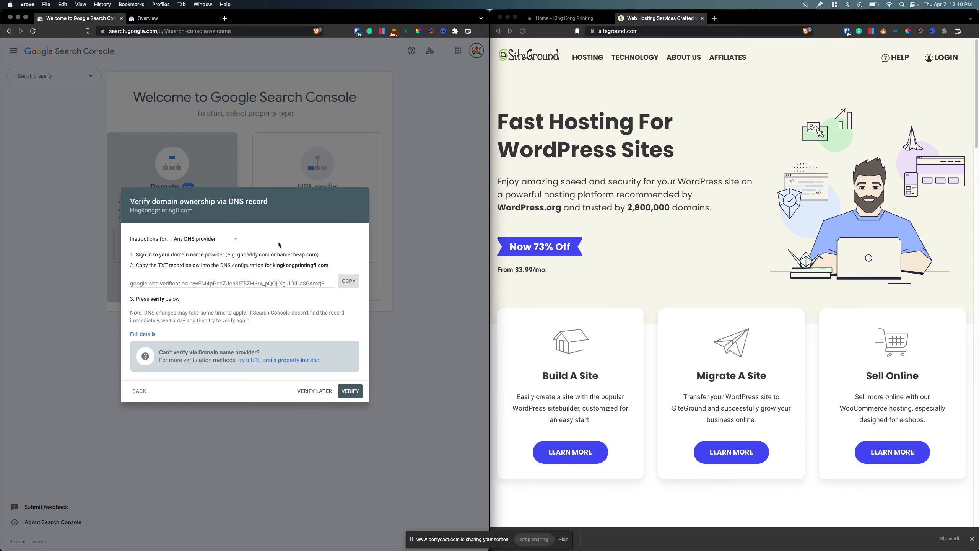
click(140, 392)
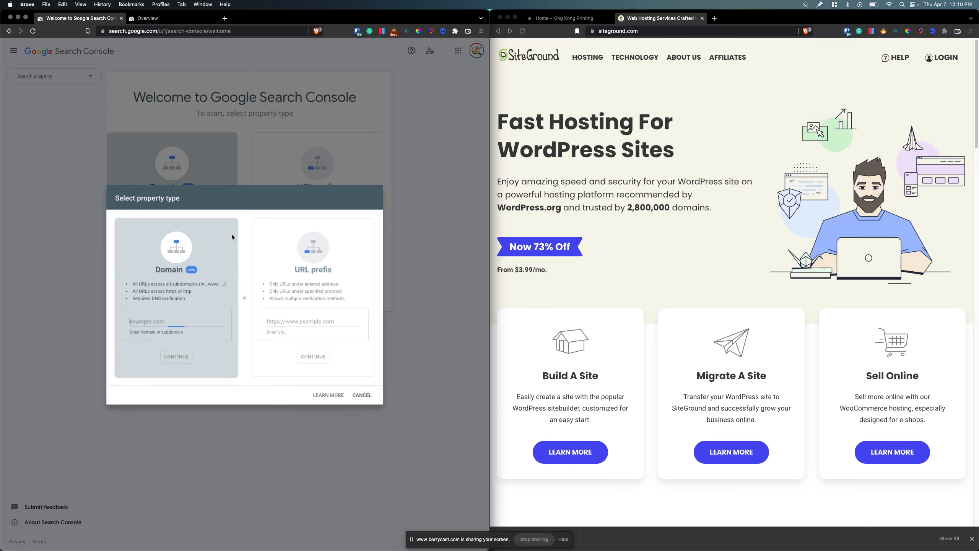
text(https://kingkongprintingfl.com)
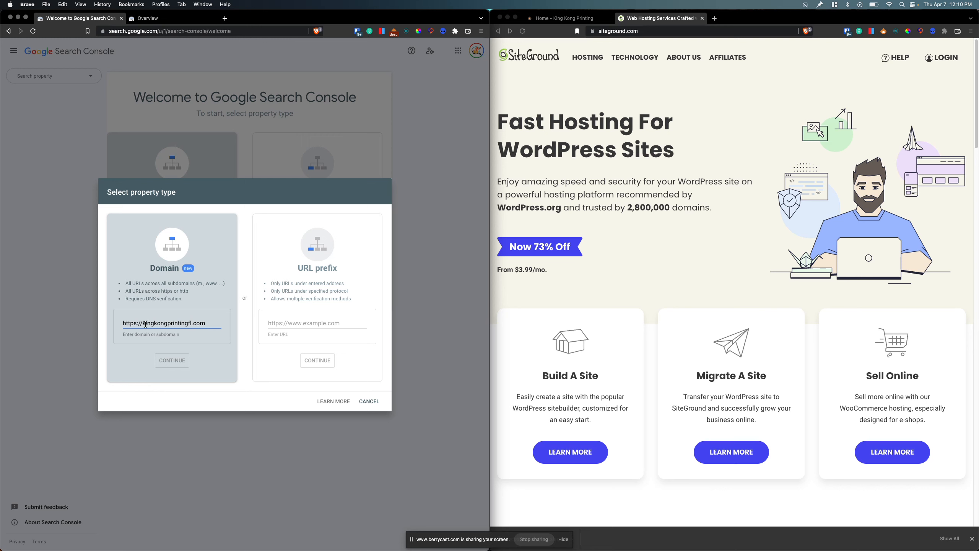
drag(143, 324, 123, 324)
key(BackSpace)
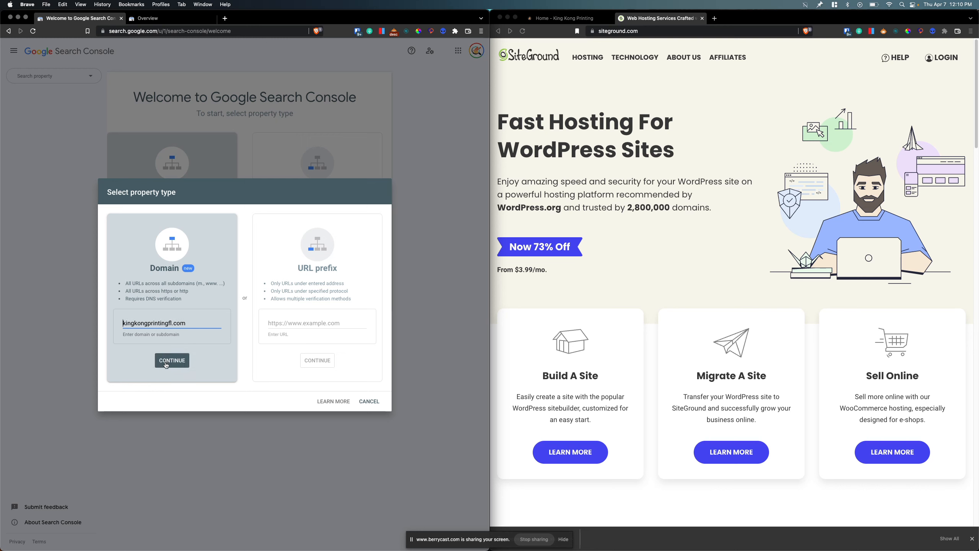
click(166, 365)
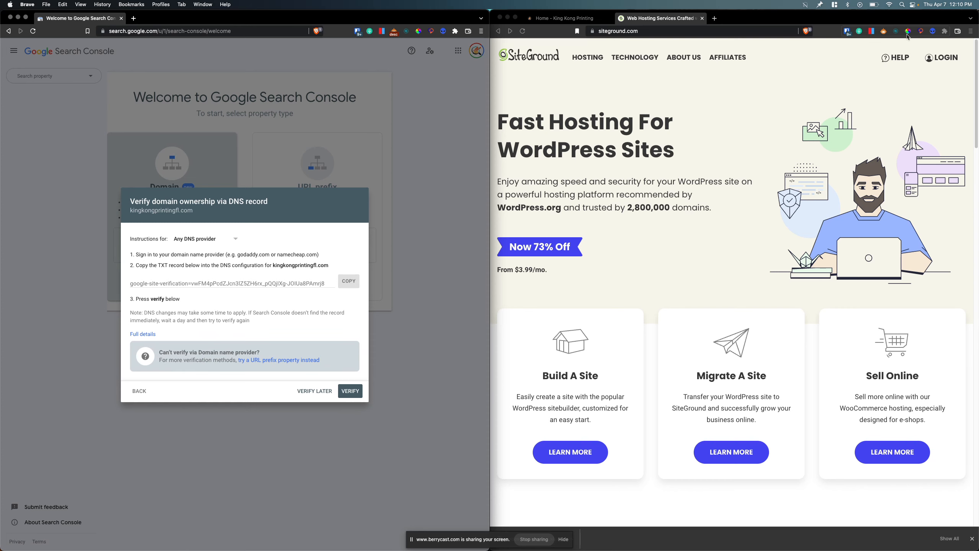
- Switch to the SiteGround site and log in with the saved username and account password
click(942, 57)
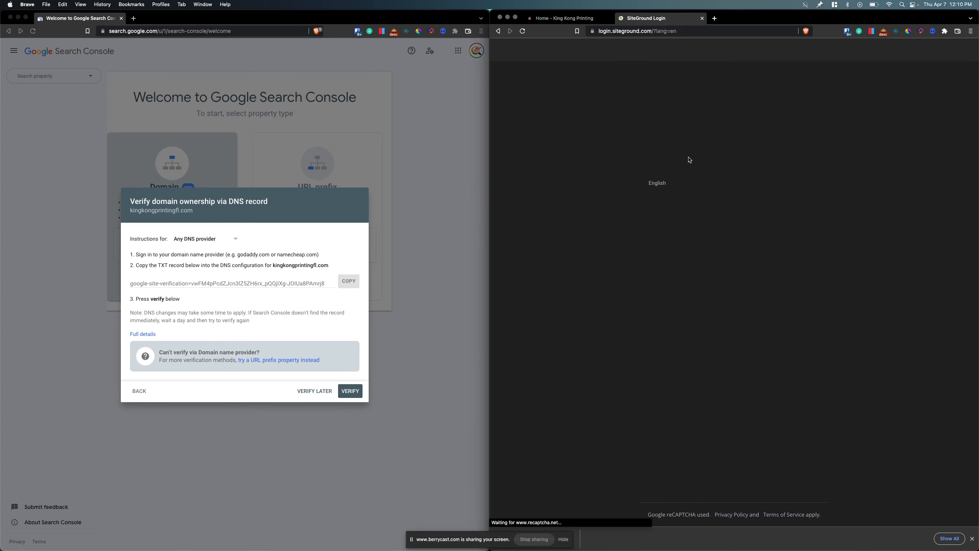
click(847, 31)
click(773, 77)
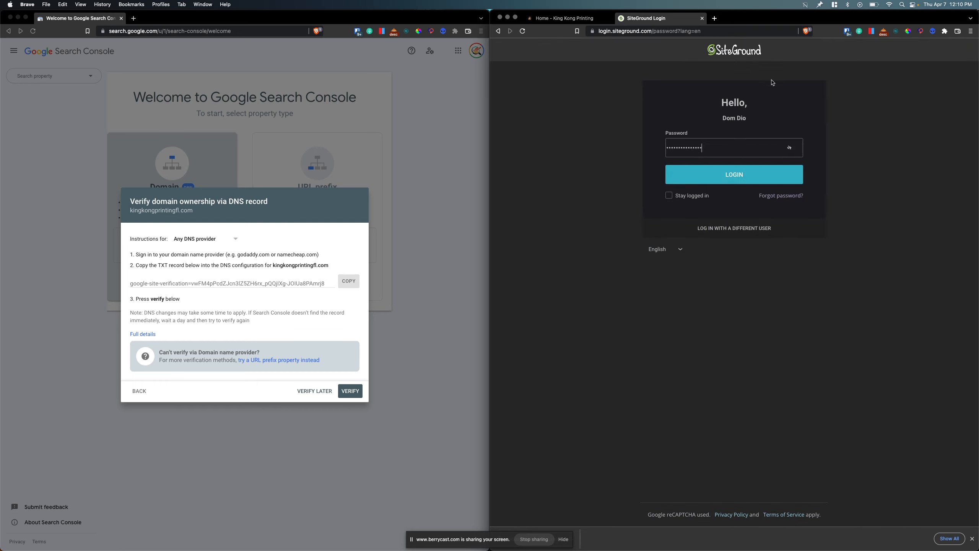
click(741, 173)
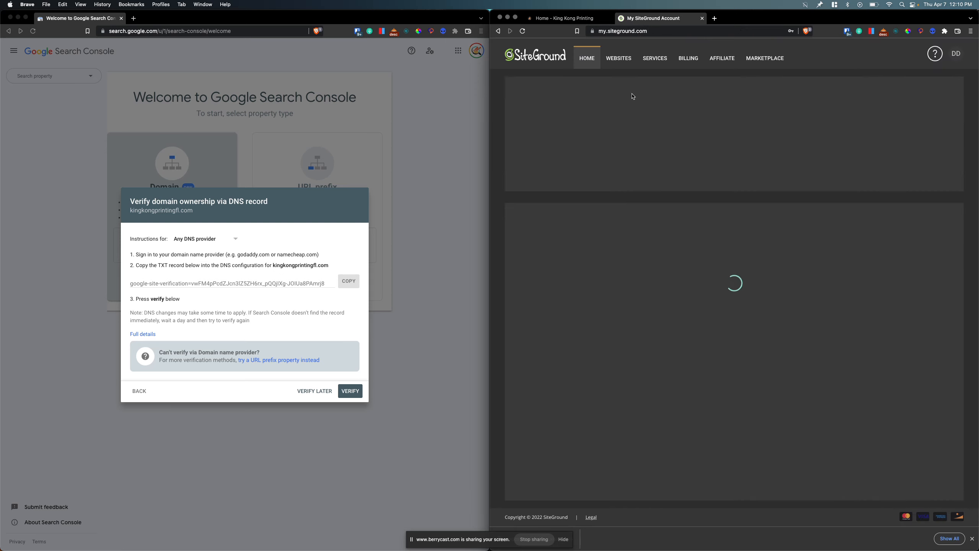
- Open the site tools of the kingkongprintingfl.com website and go to its DNS Zone Editor
click(627, 66)
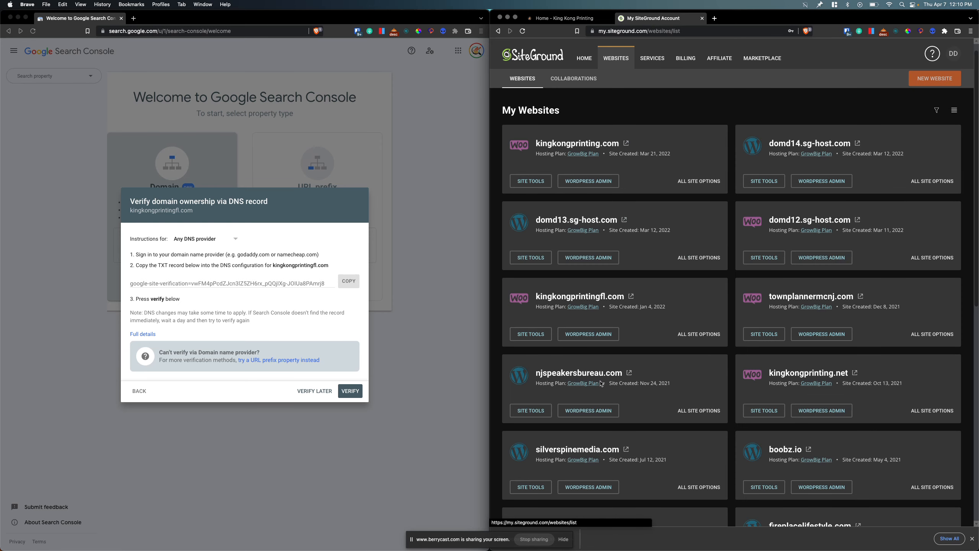
click(540, 334)
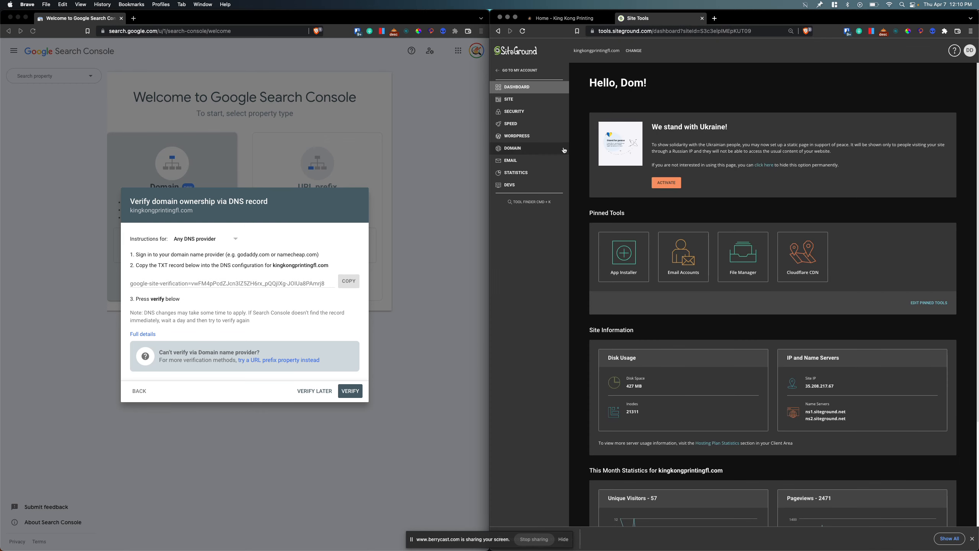
click(527, 150)
click(525, 193)
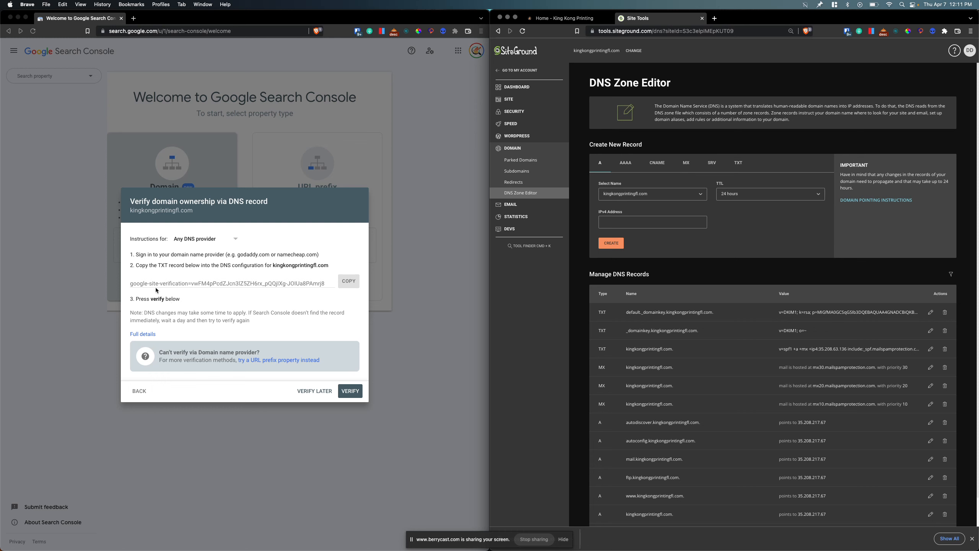
- Copy the verification TXT record from Google Search Console and choose TXT as the new record type in SiteGround
click(347, 283)
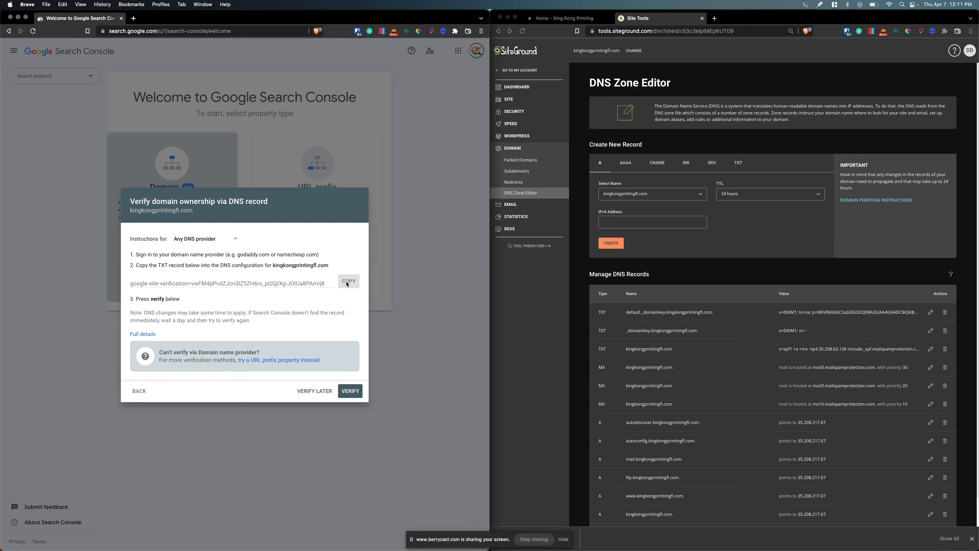
click(347, 284)
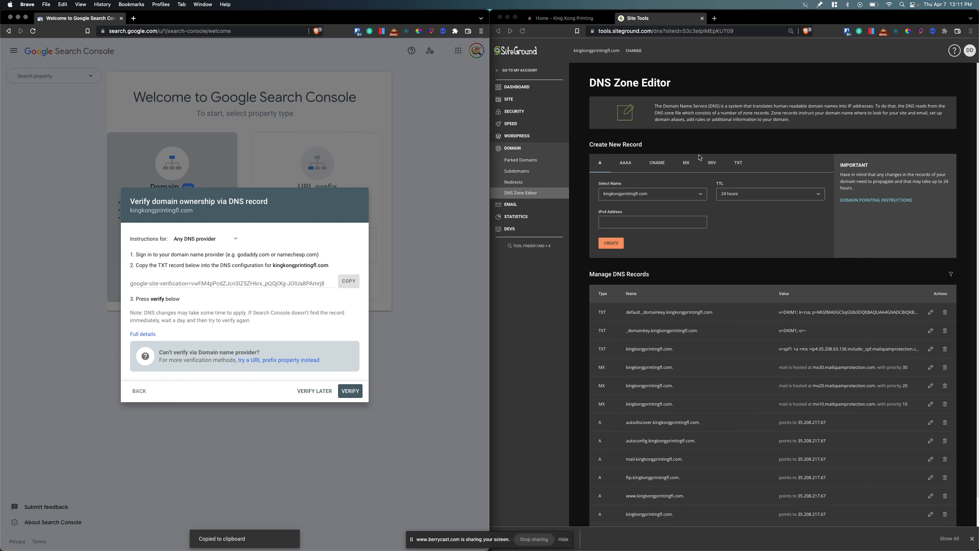
click(739, 164)
click(740, 165)
- Paste the copied Google site verification token as the new TXT record's value
click(645, 192)
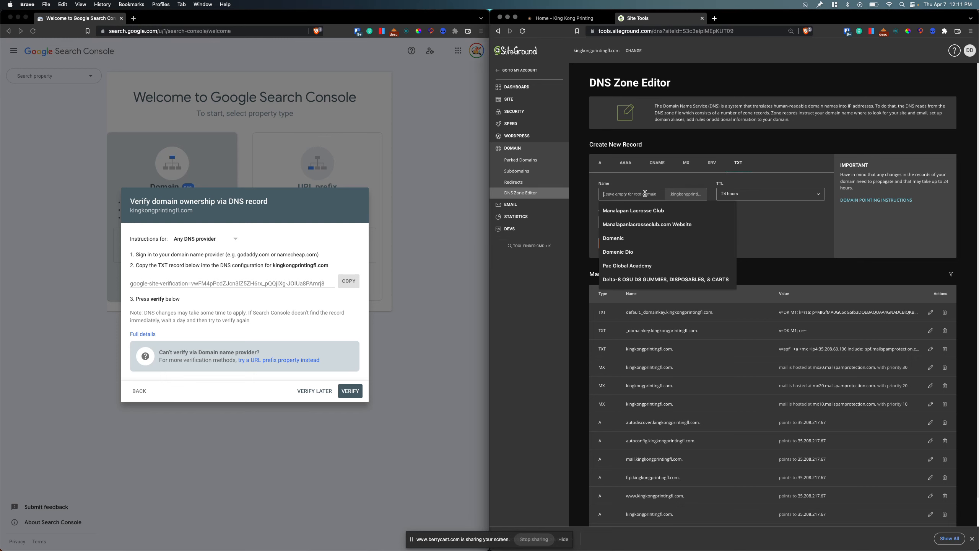
scroll(645, 192, up, 3)
drag(581, 182, 596, 182)
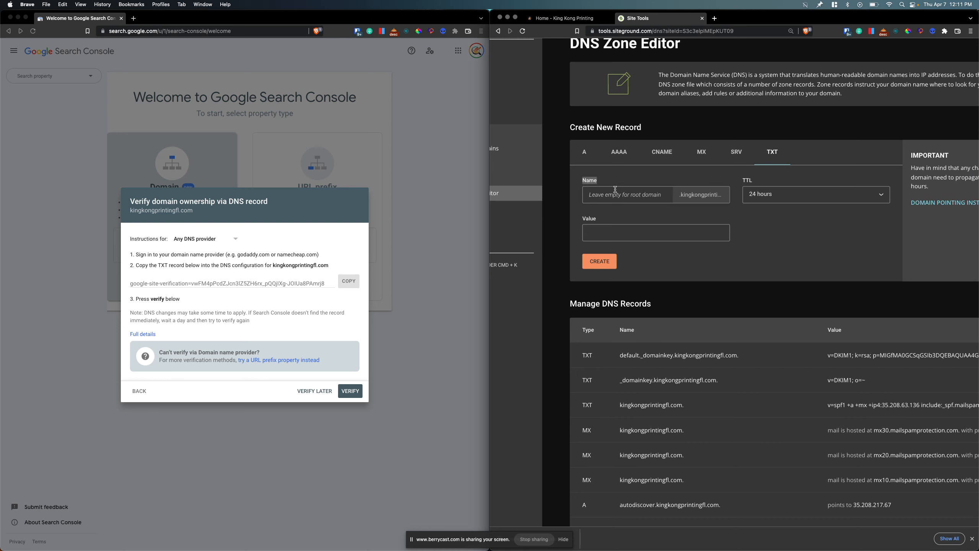
click(635, 193)
click(632, 180)
click(648, 224)
key(super+v)
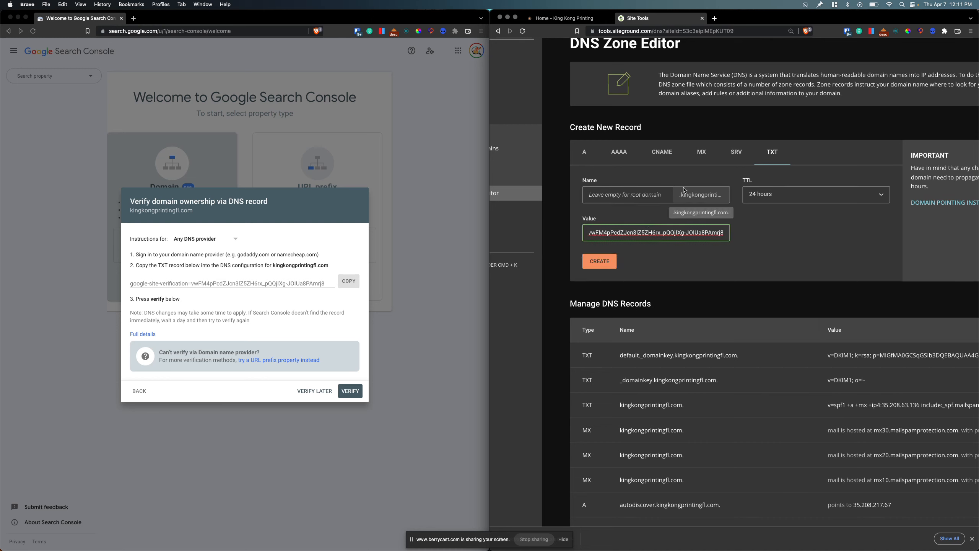
click(632, 197)
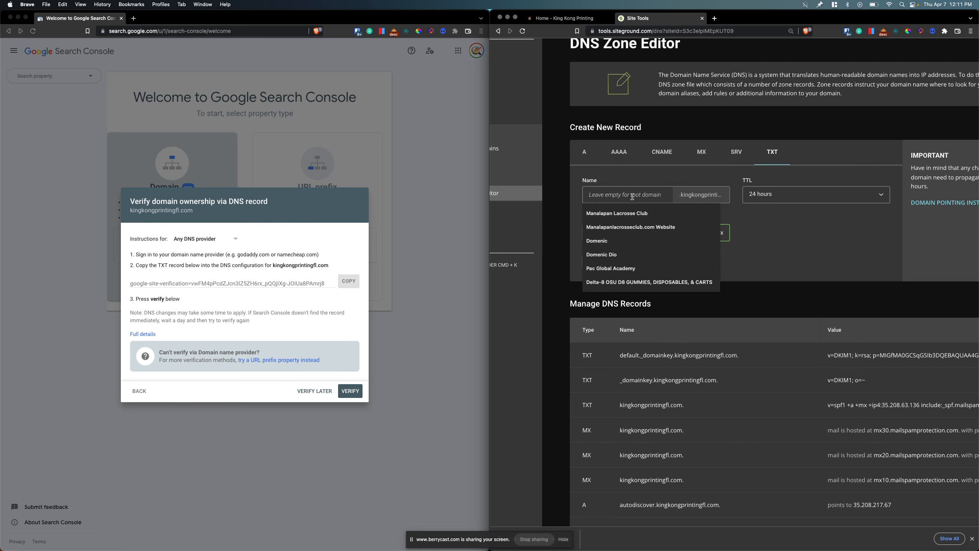
key(super+shift+v)
double_click(64, 266)
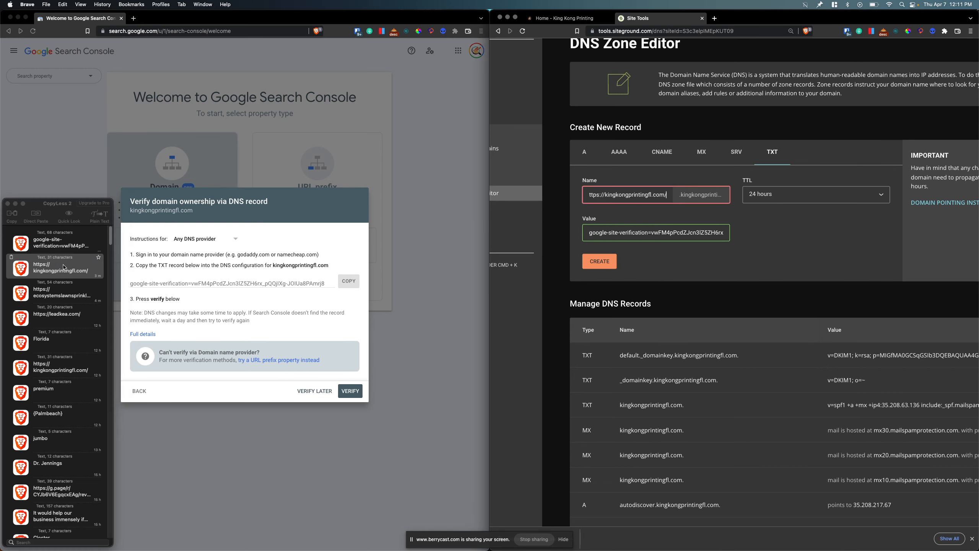
key(BackSpace)
click(73, 125)
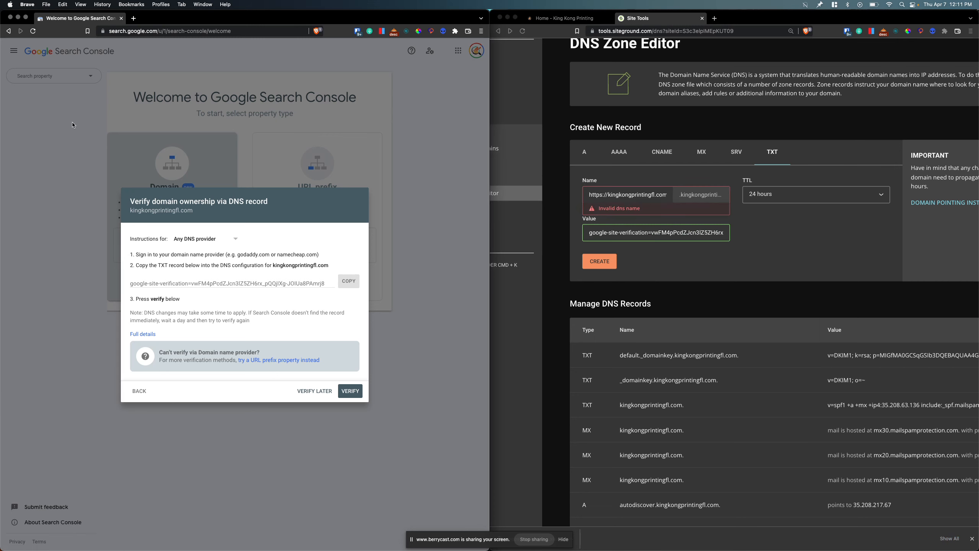
click(728, 195)
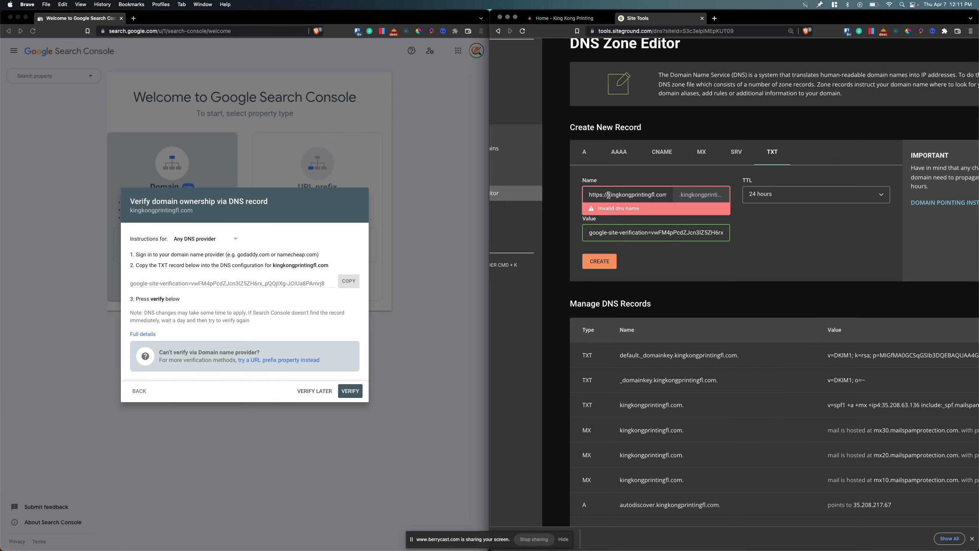
drag(597, 195, 587, 196)
key(BackSpace)
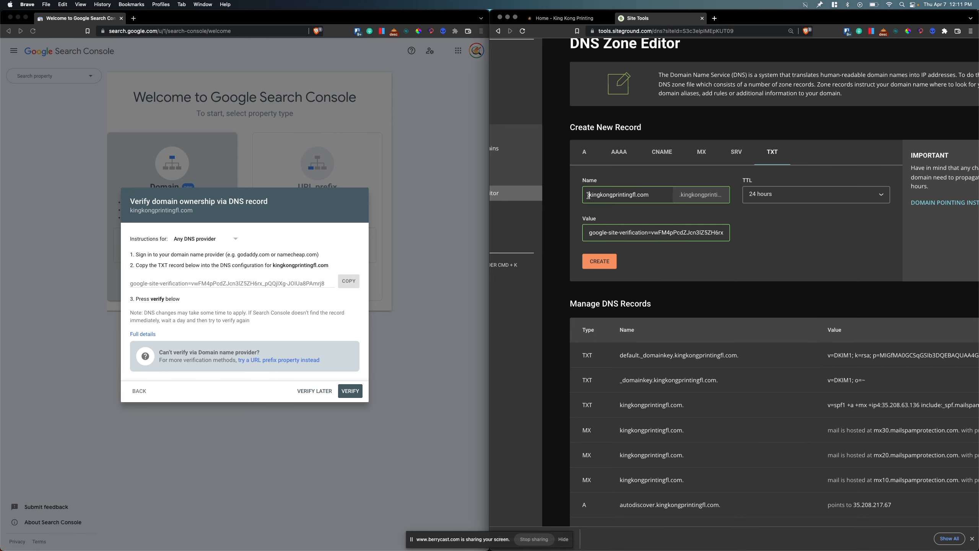
- Clear the TXT record's name so that it applies to the root domain
click(650, 196)
key(BackSpace)
key(BackSpace)
key(BackSpace)
key(BackSpace)
key(BackSpace)
key(BackSpace)
key(BackSpace)
key(BackSpace)
key(BackSpace)
key(BackSpace)
key(BackSpace)
key(BackSpace)
key(BackSpace)
key(BackSpace)
key(BackSpace)
key(BackSpace)
key(BackSpace)
key(BackSpace)
key(BackSpace)
key(BackSpace)
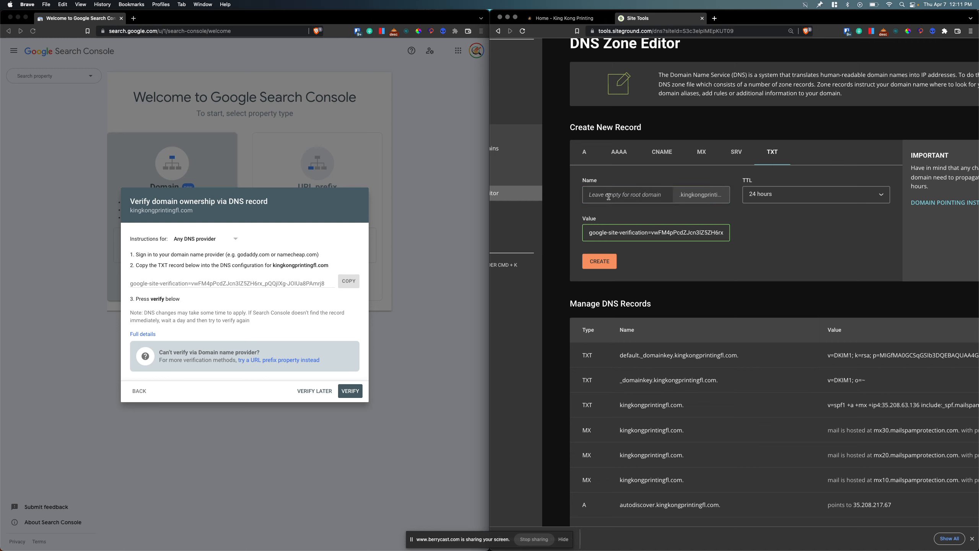
- Create the TXT record for the root domain with the pasted verification value
drag(597, 234, 715, 236)
click(670, 260)
click(599, 261)
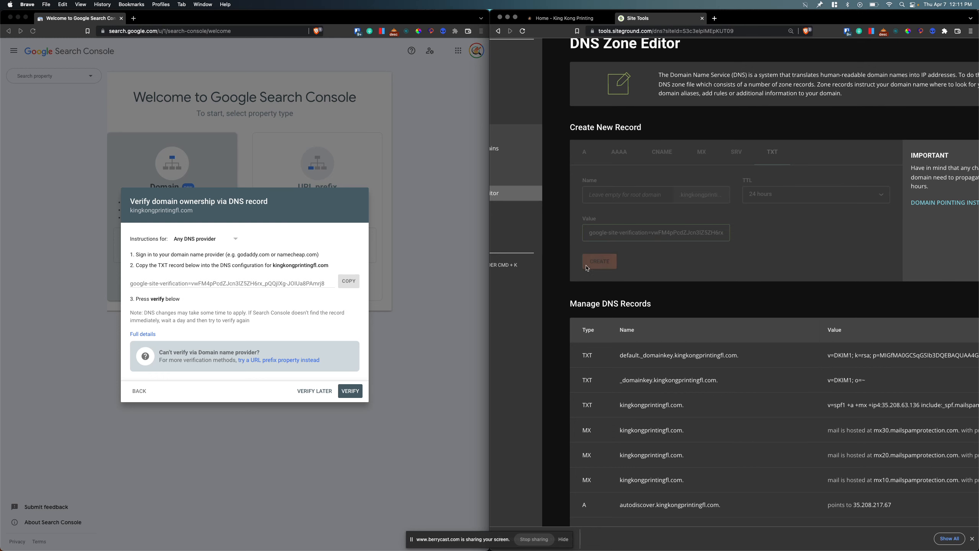
key(super+minus)
key(super+minus)
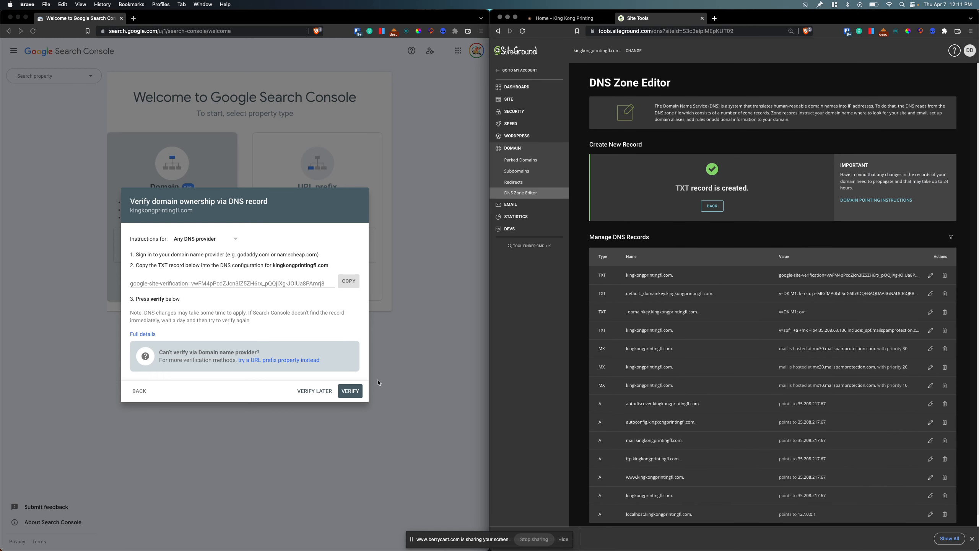
- Switch to Google Search Console, try to verify ownership of the domain, and dismiss the result message
click(351, 392)
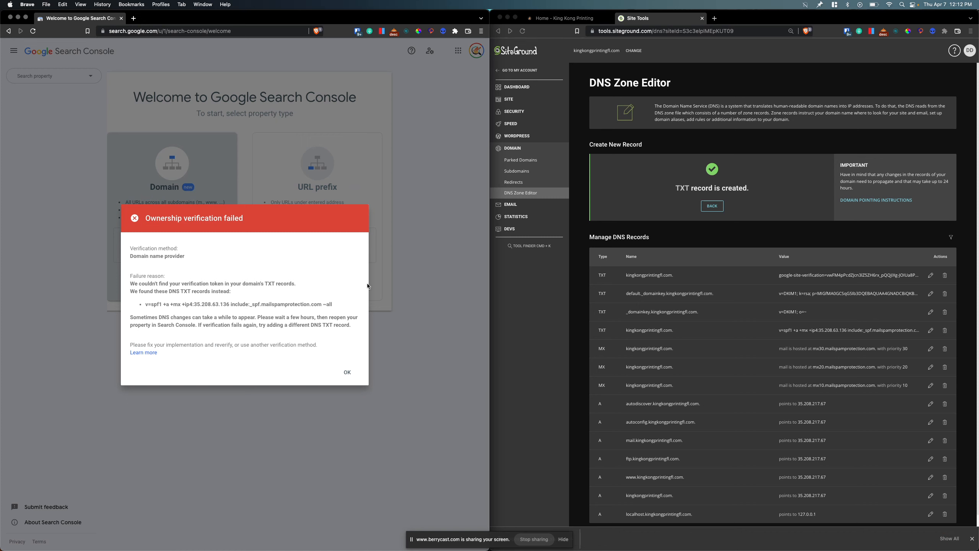
click(347, 372)
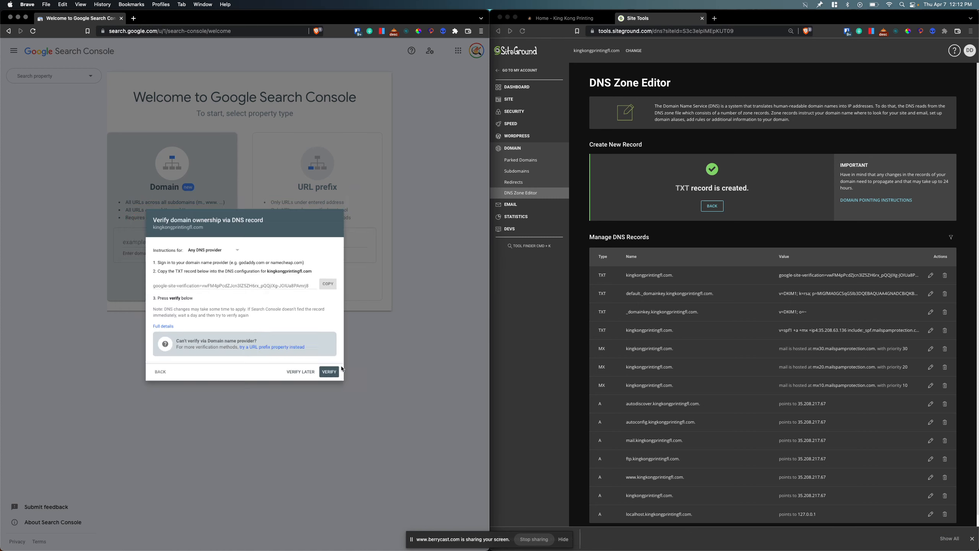
- Retry the DNS ownership verification of kingkongprintingfl.com and go to the property's overview
click(350, 391)
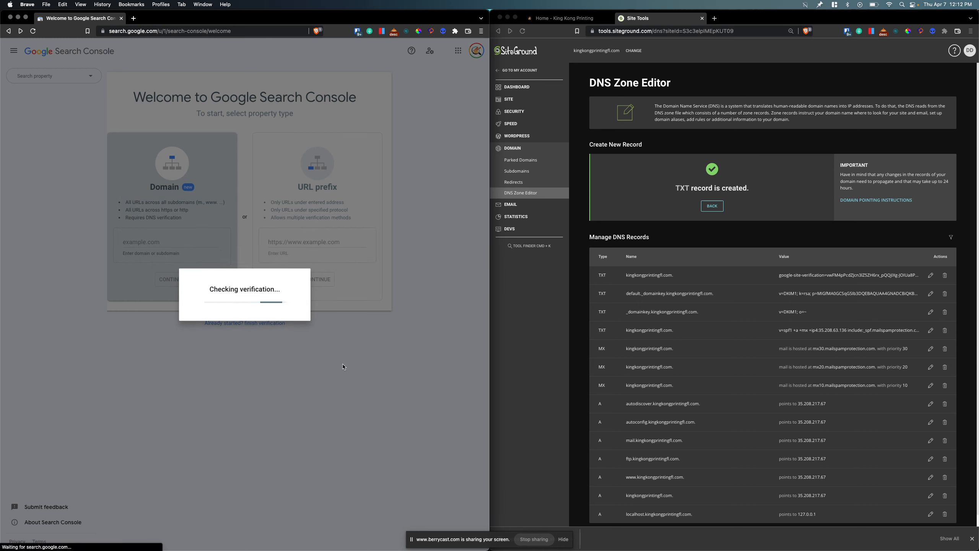
click(336, 336)
right_click(335, 336)
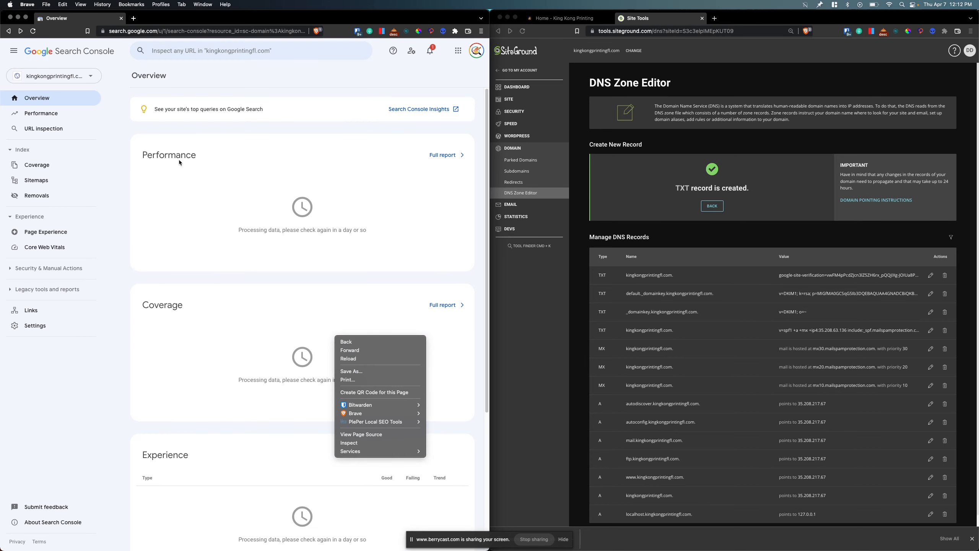
click(173, 177)
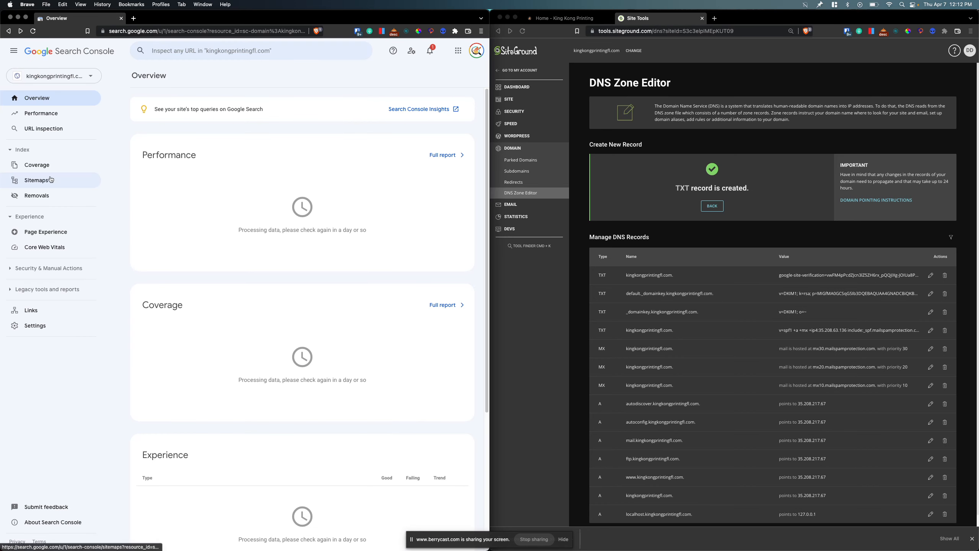
- Look over the property's overview and open its Sitemaps report
scroll(339, 254, down, 5)
scroll(318, 271, up, 5)
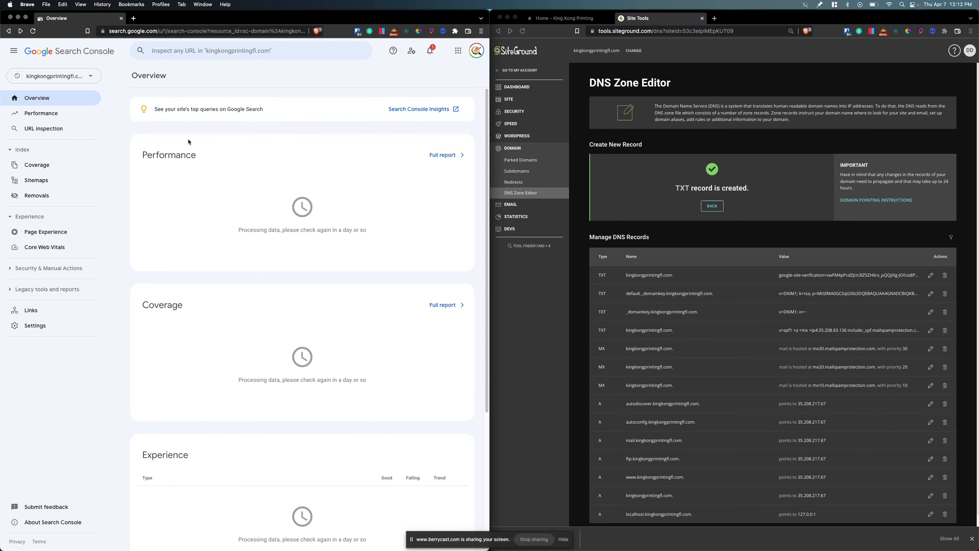
drag(168, 129, 375, 405)
click(301, 249)
click(669, 241)
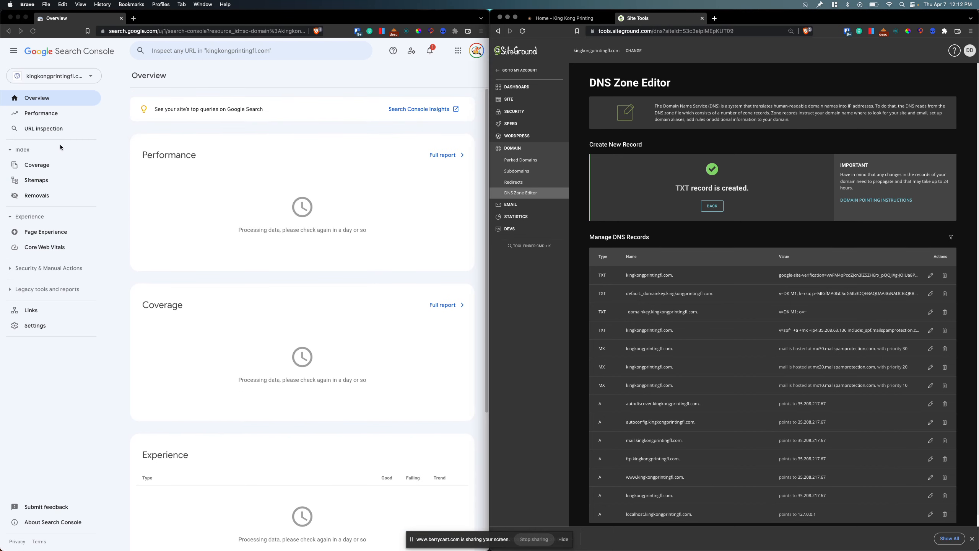
click(21, 181)
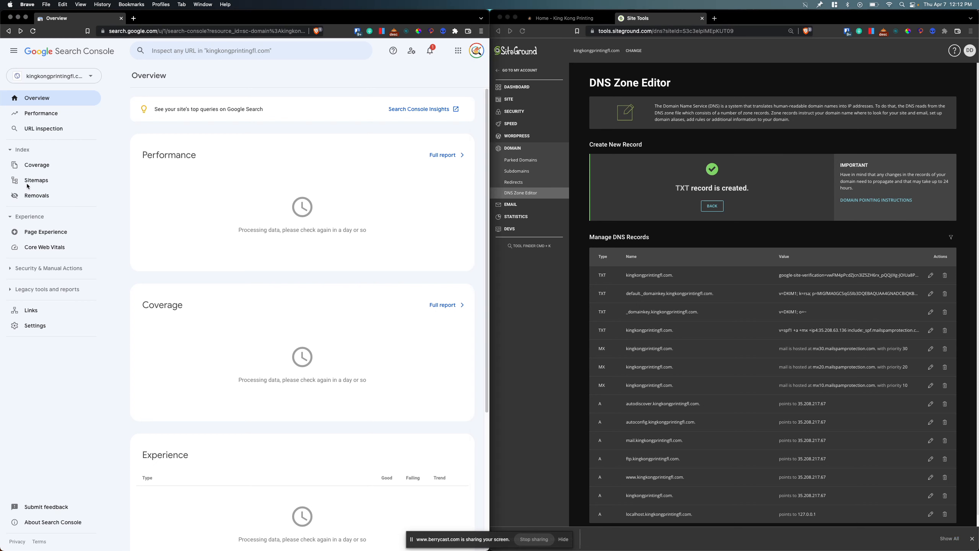
- Load kingkongprintingfl.com/sitemap.xml in a new browser tab to reach the website's XML sitemap index
click(715, 18)
text(si)
key(BackSpace)
key(BackSpace)
key(BackSpace)
text(kingkongprinting.net)
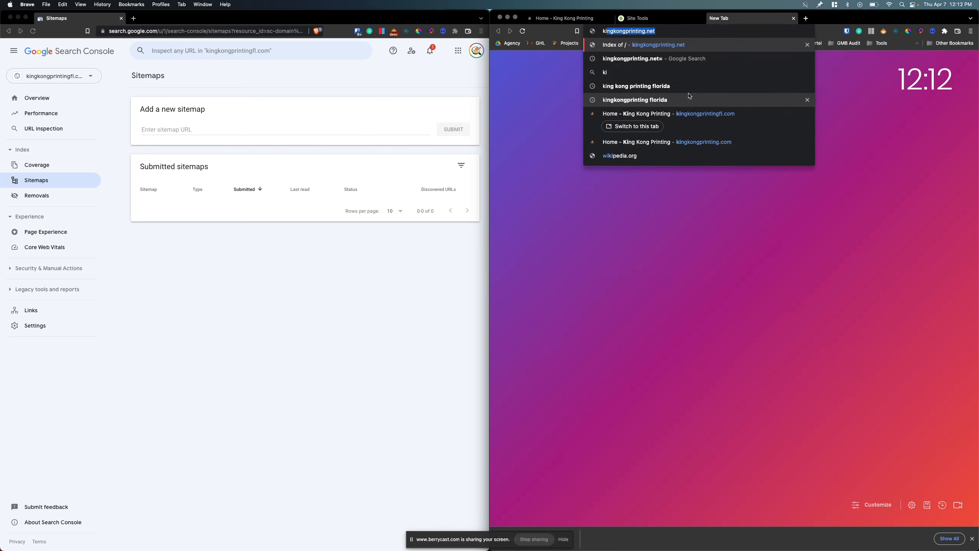
key(BackSpace)
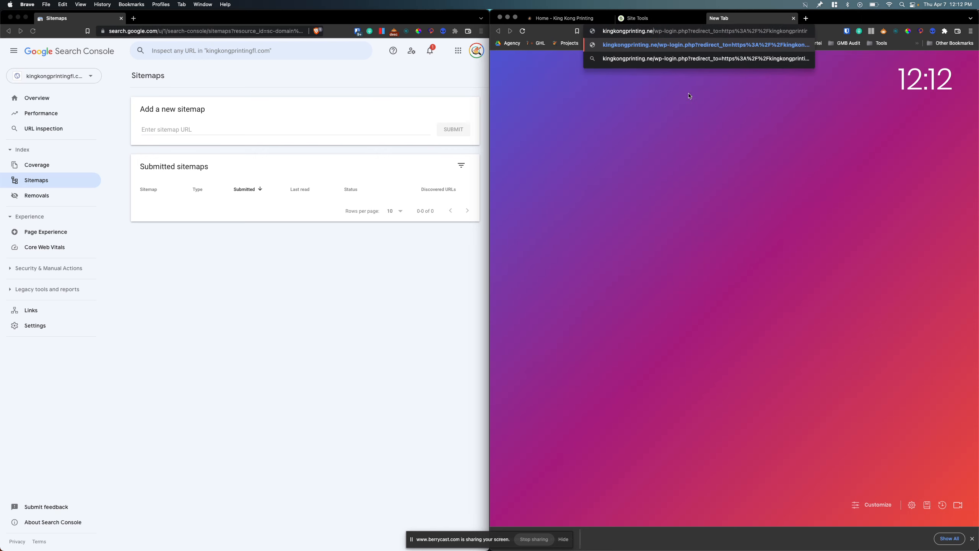
drag(647, 33, 863, 48)
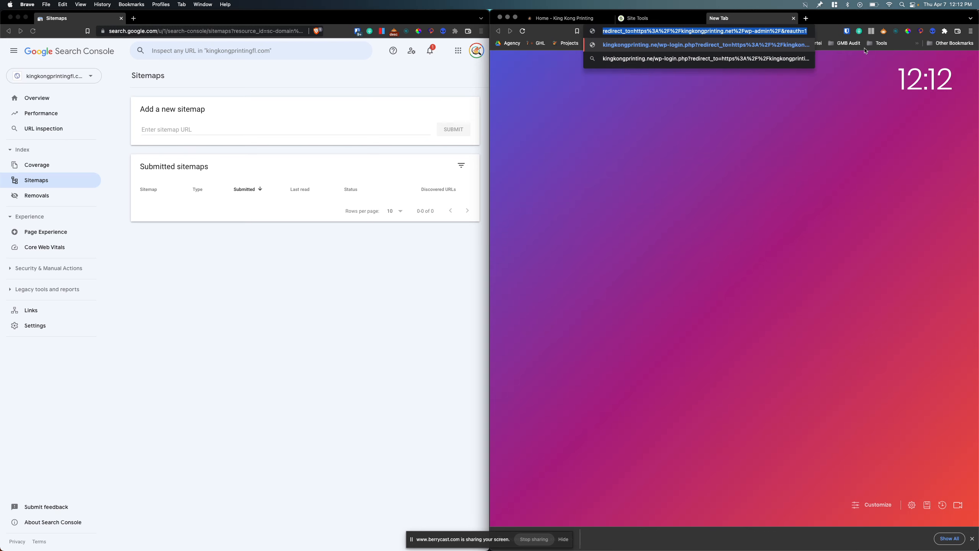
key(BackSpace)
key(BackSpace)
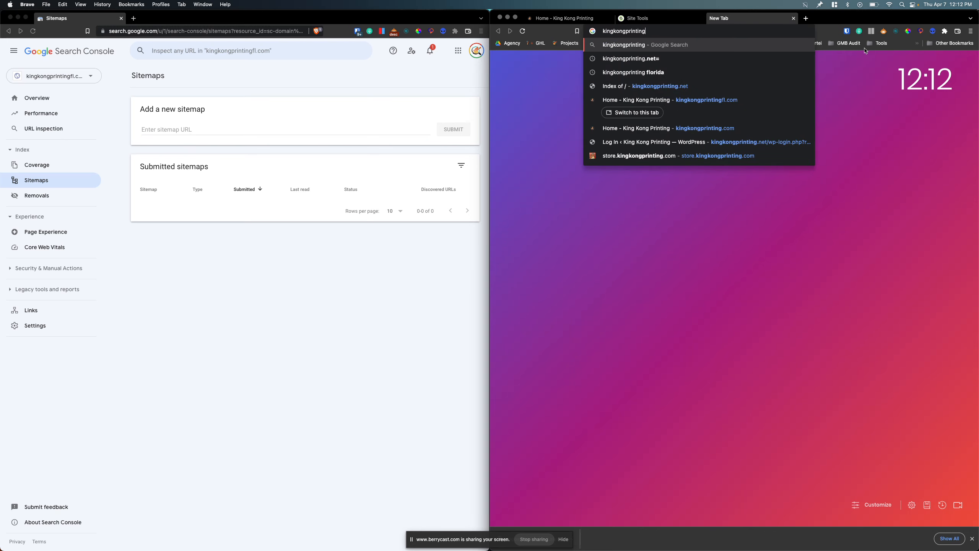
text(fl.com/)
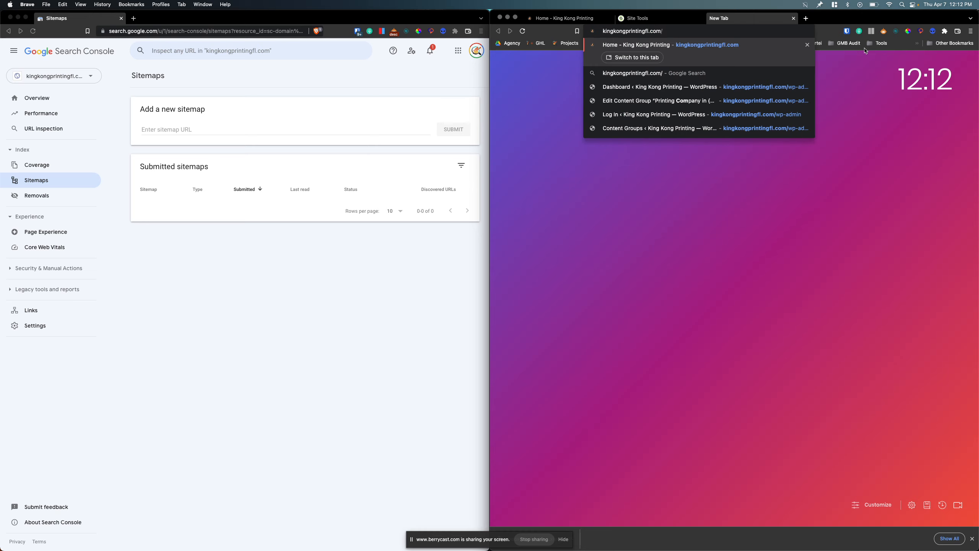
text(site)
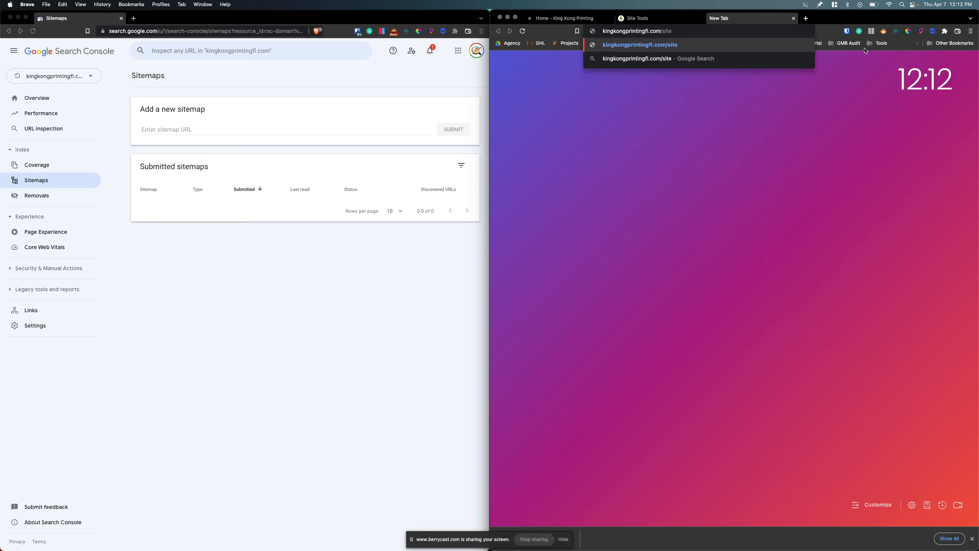
text(mape)
key(BackSpace)
text(.xml)
key(Return)
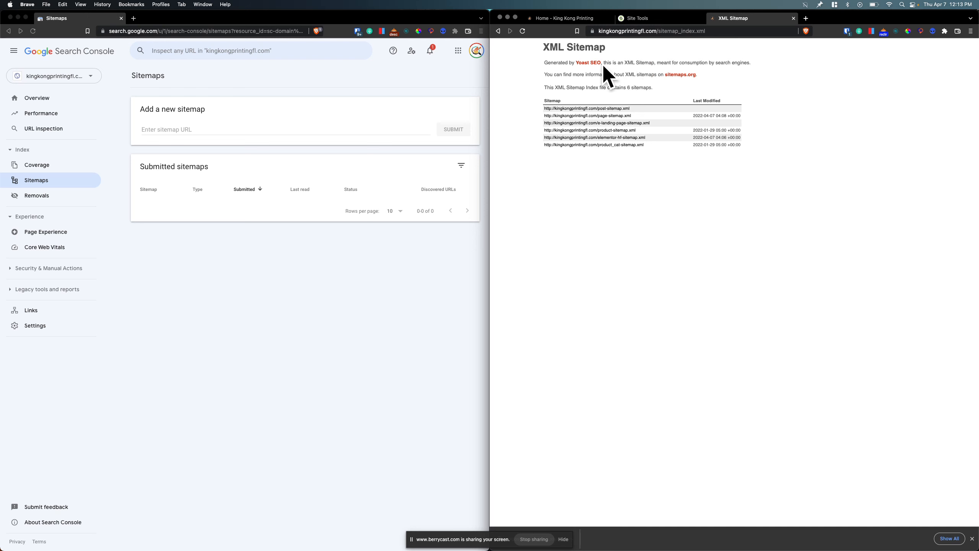
- Examine the XML sitemap index and the file name at the end of its address
scroll(599, 56, up, 5)
drag(659, 32, 706, 31)
click(683, 32)
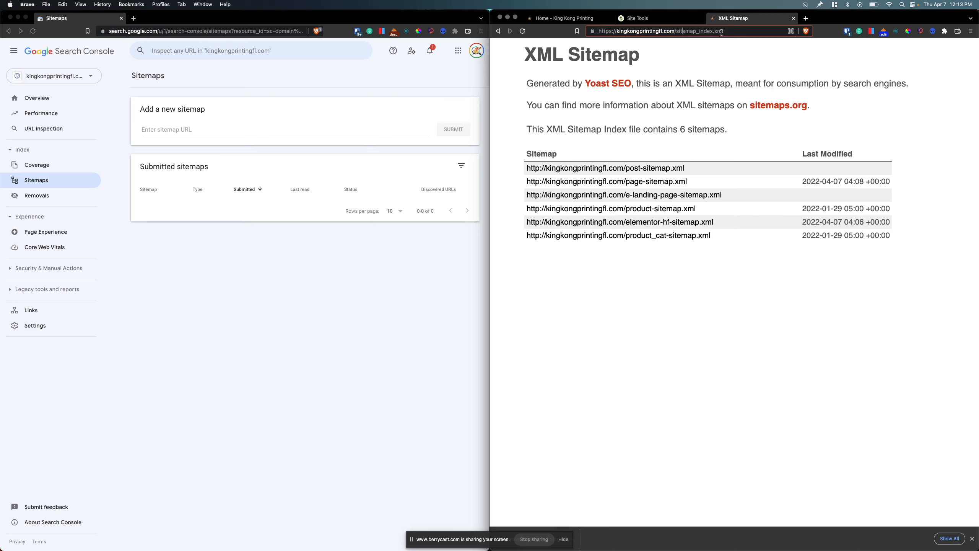
drag(727, 31, 683, 33)
click(683, 32)
click(632, 344)
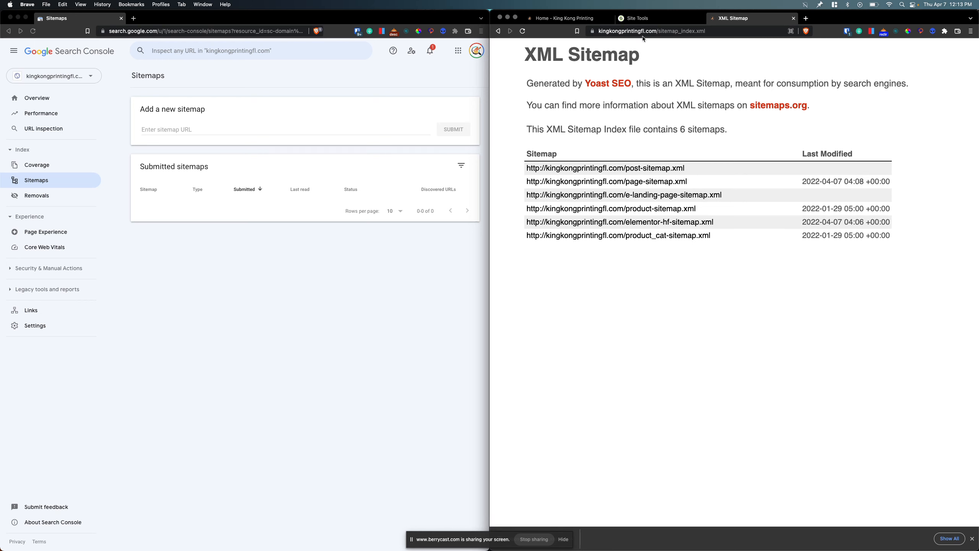
- Close the SiteGround Site Tools tab, then open page-sitemap.xml from the sitemap index and look through its URLs
click(648, 20)
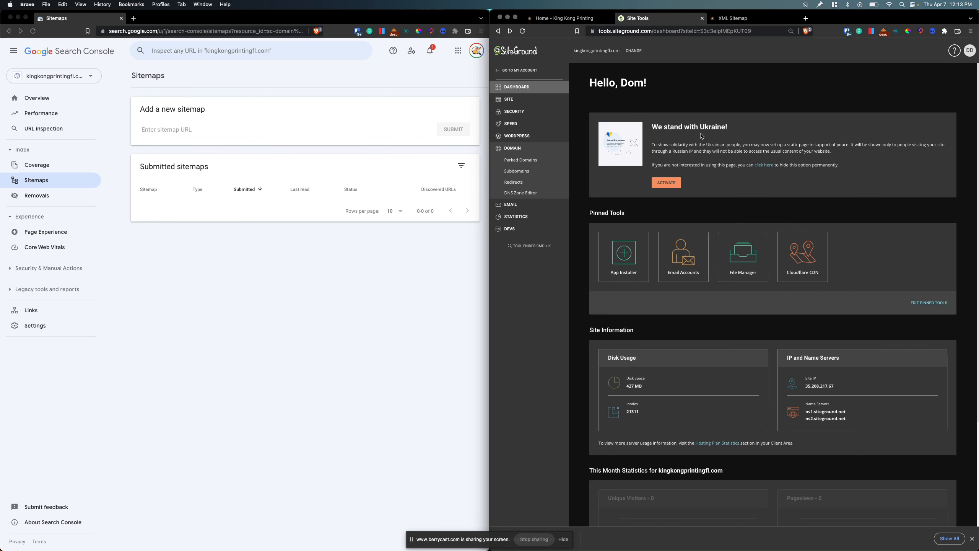
click(700, 17)
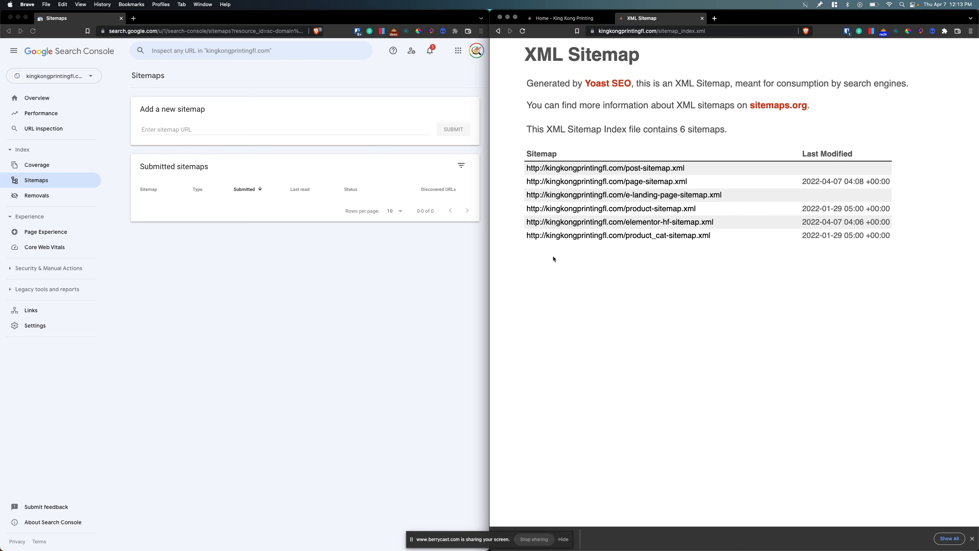
click(649, 184)
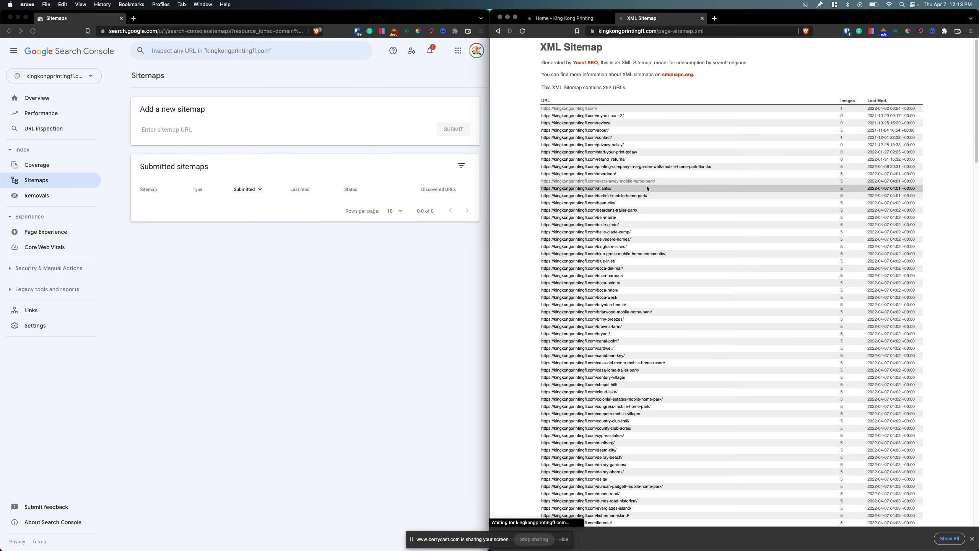
scroll(656, 192, down, 5)
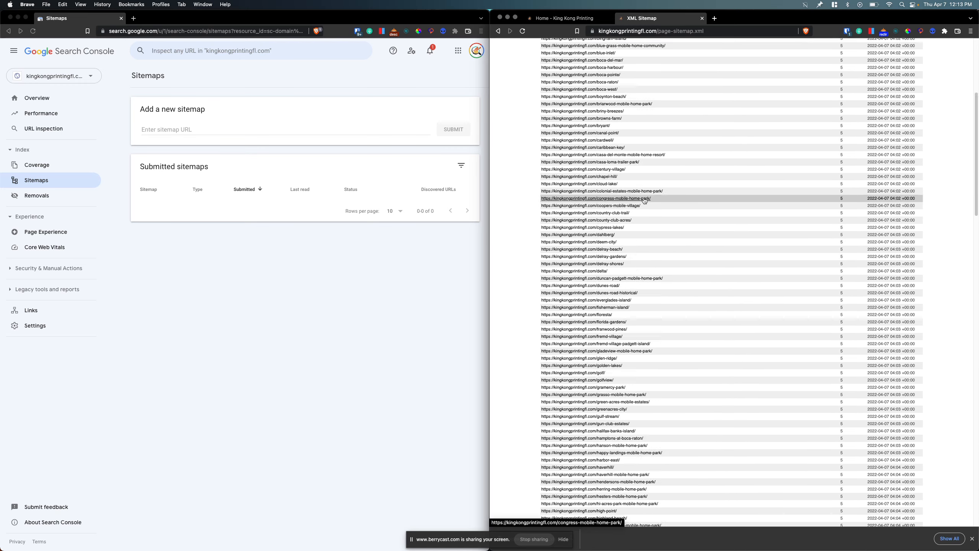
scroll(645, 200, up, 5)
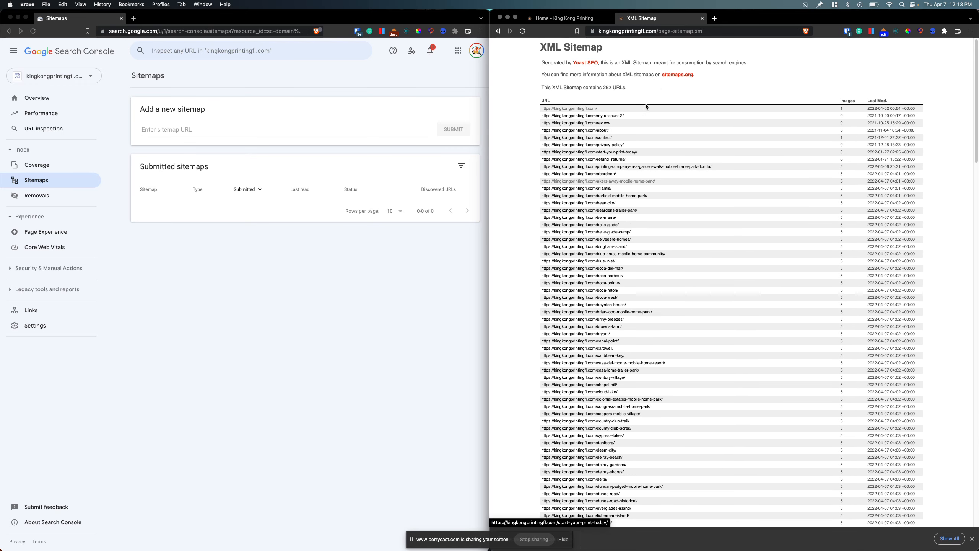
click(689, 32)
key(super+c)
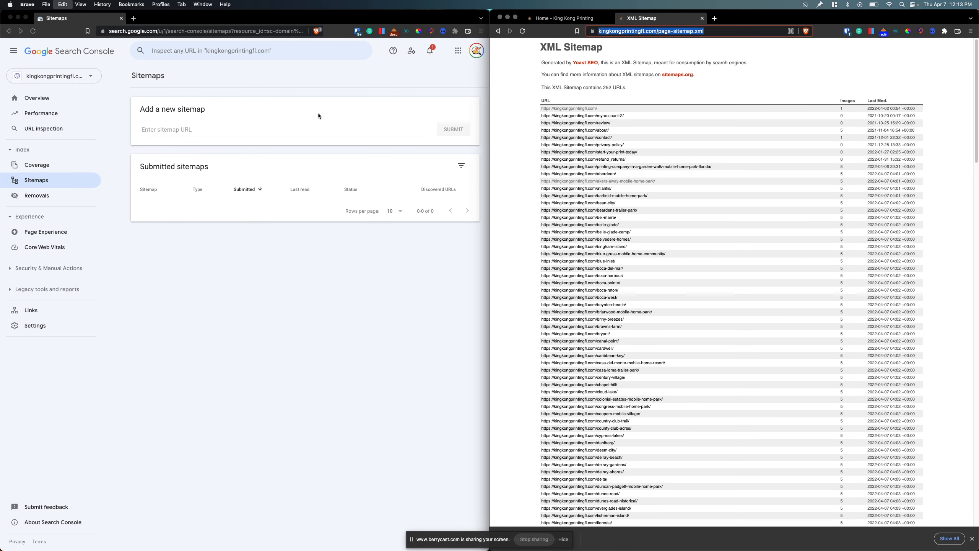
click(191, 123)
key(super+v)
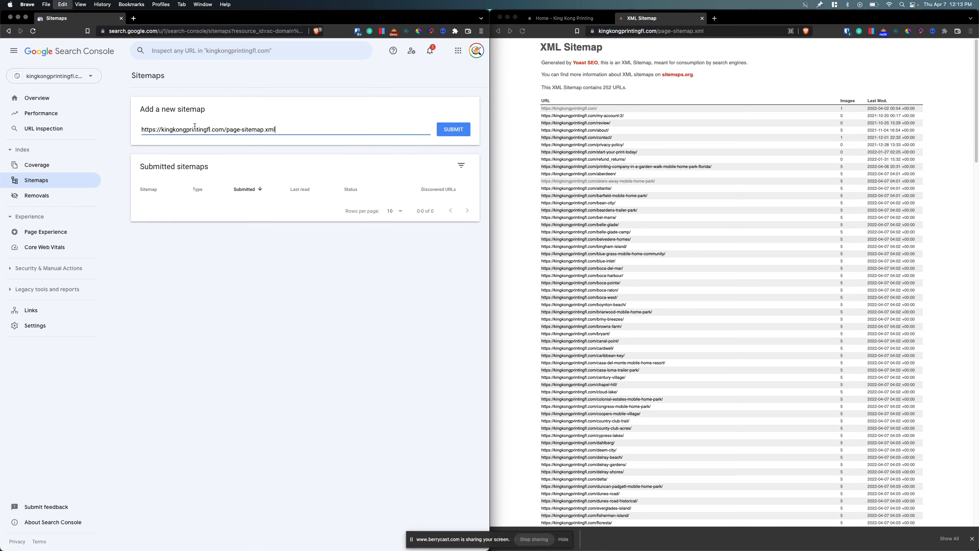
click(444, 131)
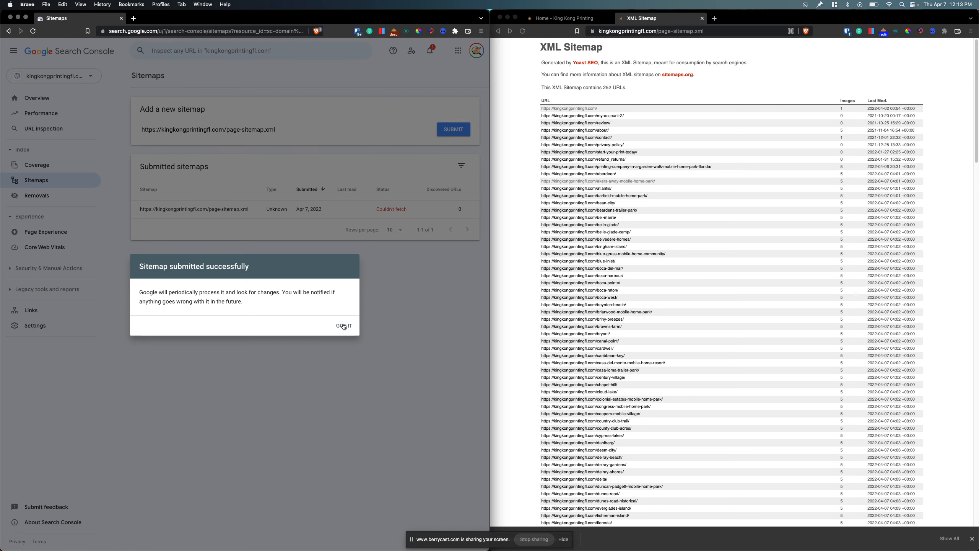
right_click(344, 327)
click(336, 325)
click(339, 330)
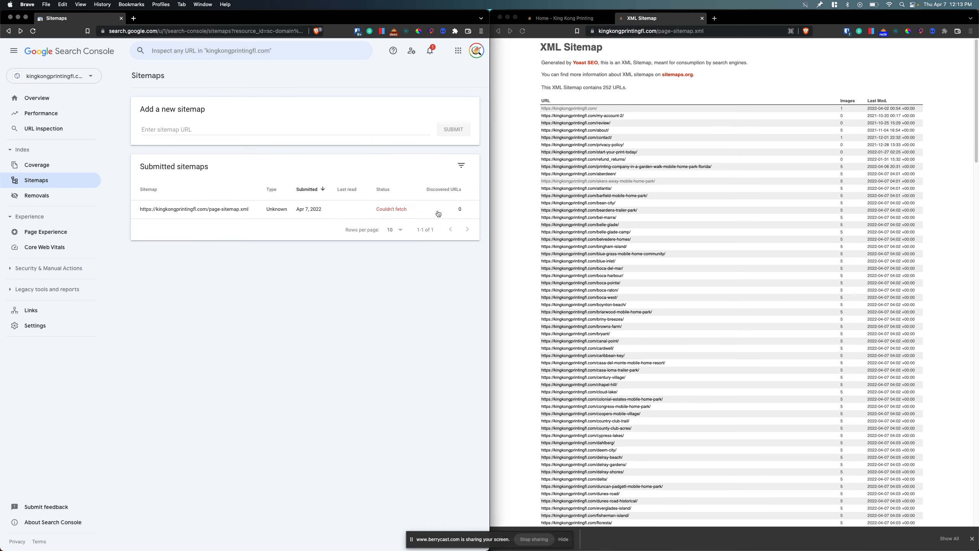
- Examine the submitted page sitemap's status and discovered URLs, and refresh the Sitemaps report
scroll(457, 201, up, 5)
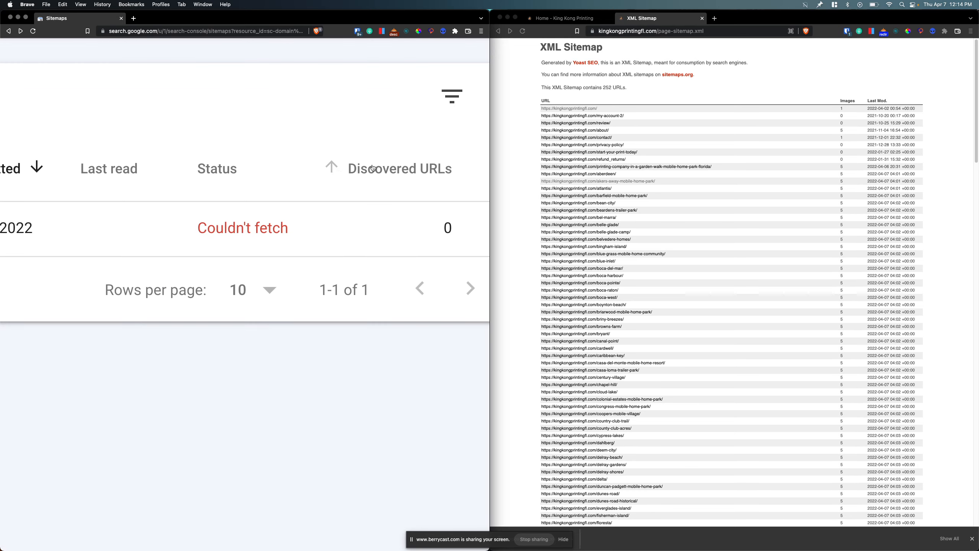
click(398, 171)
scroll(398, 171, down, 5)
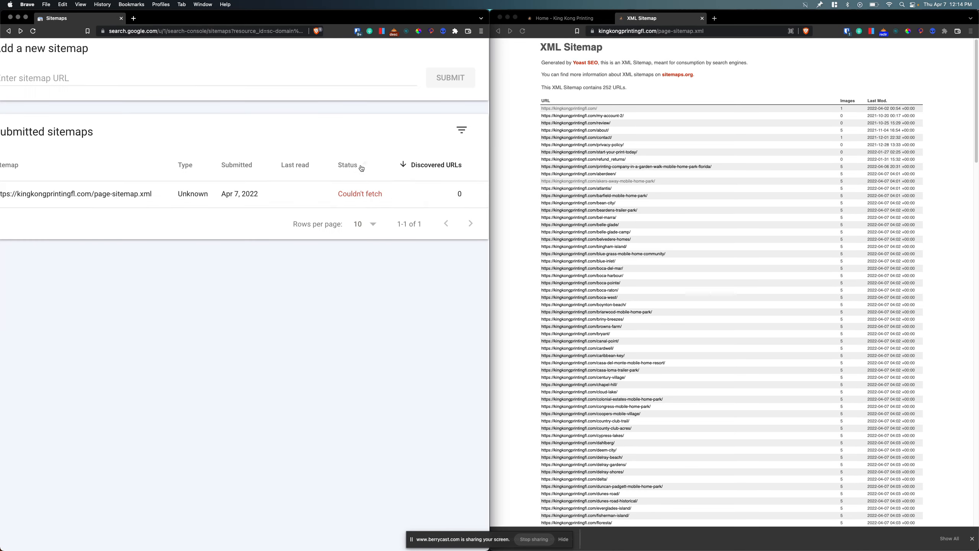
scroll(459, 195, left, 2)
scroll(383, 204, left, 1)
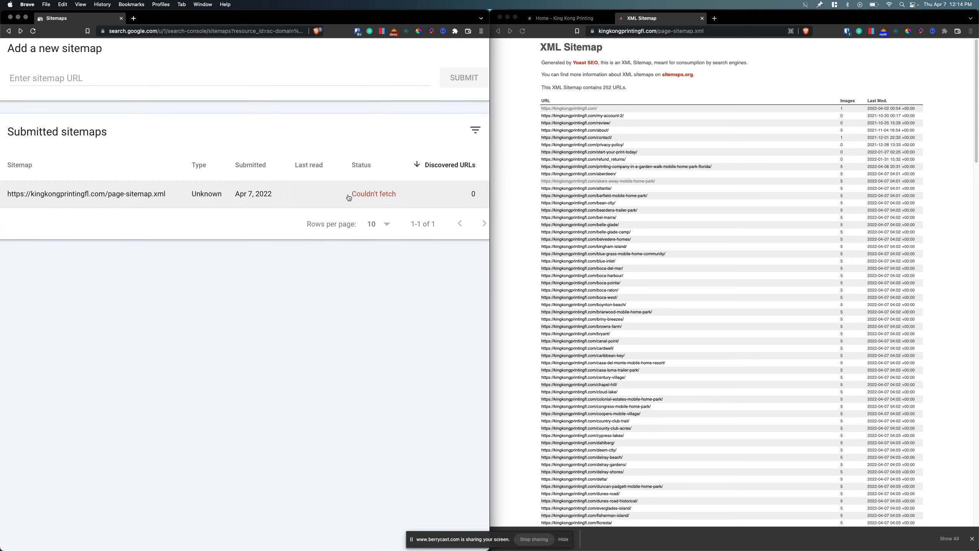
click(349, 198)
scroll(247, 247, left, 3)
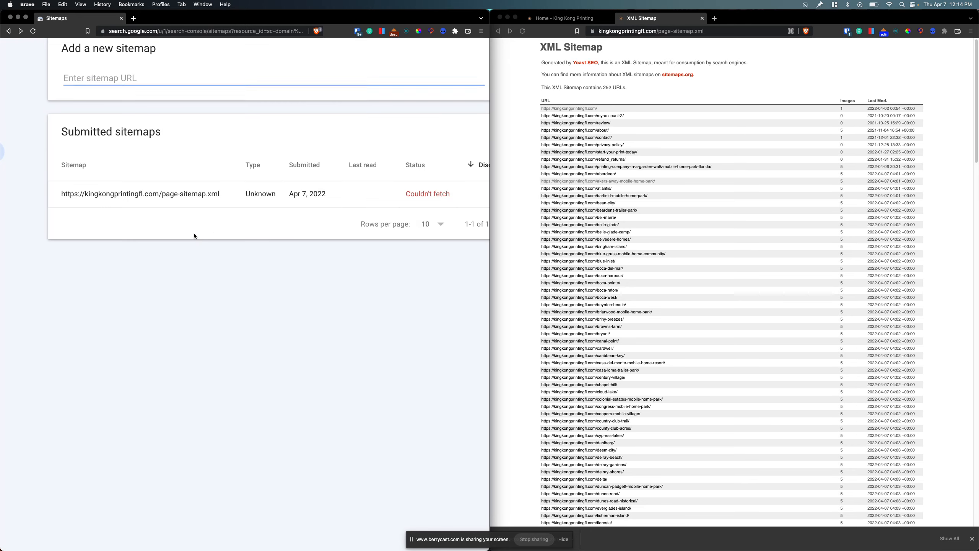
scroll(249, 198, down, 3)
scroll(250, 199, down, 1)
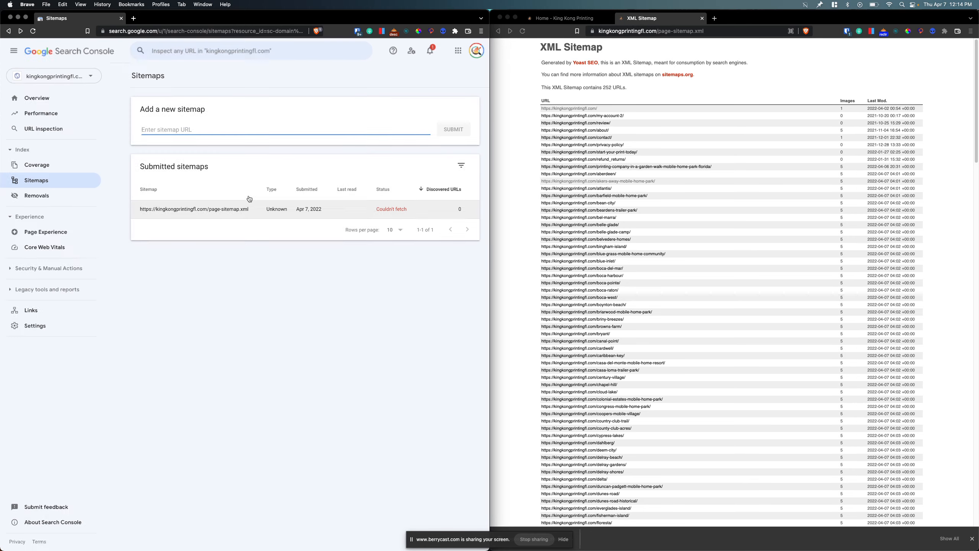
click(245, 311)
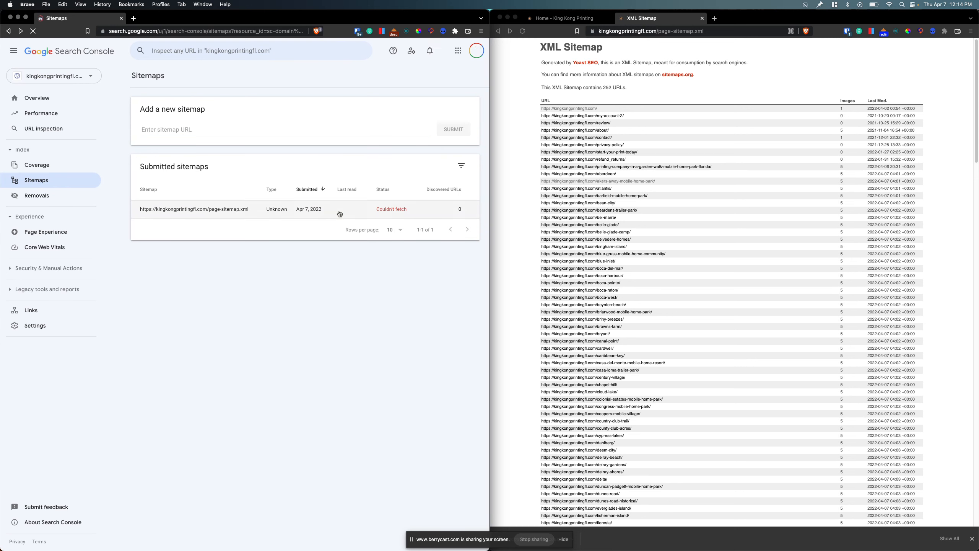
- View the property's Coverage report and its Performance report
click(34, 166)
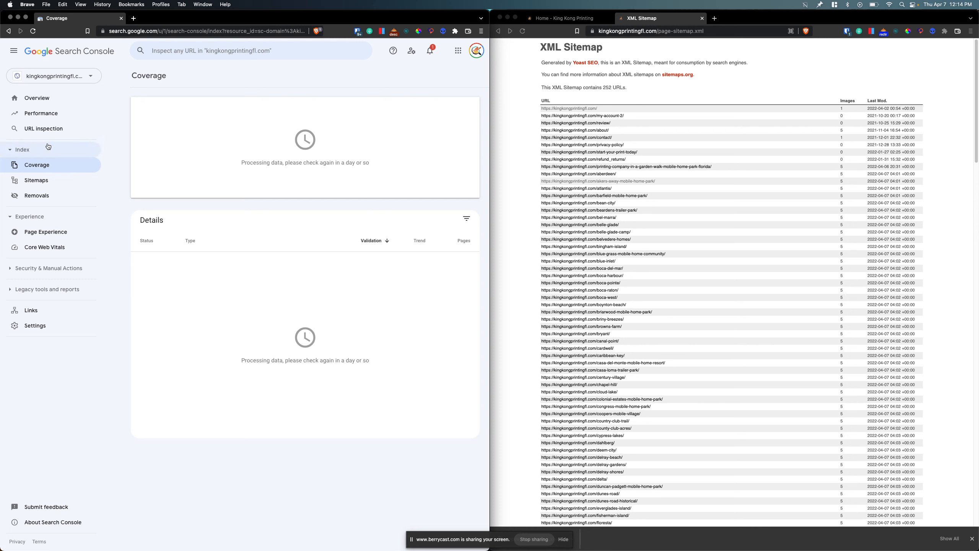
click(42, 113)
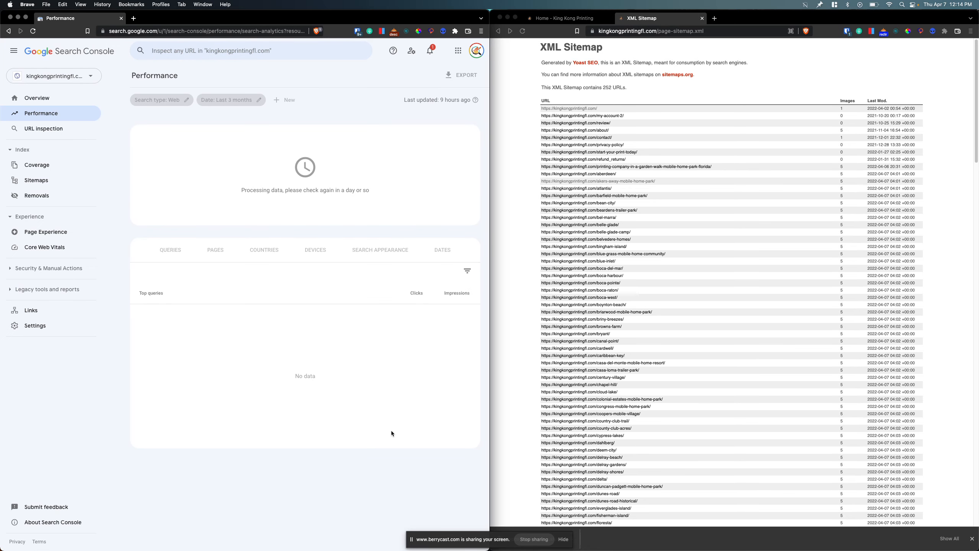